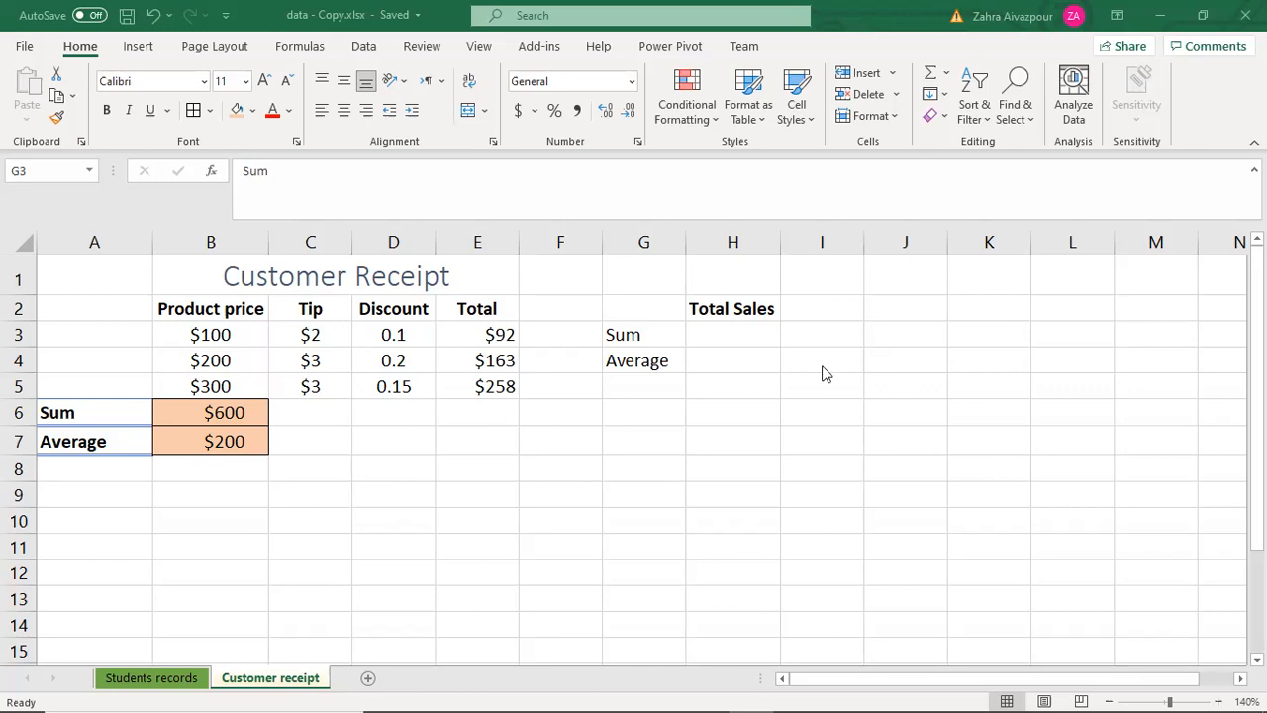
{"action": "left_click", "coordinate": [745, 312]}
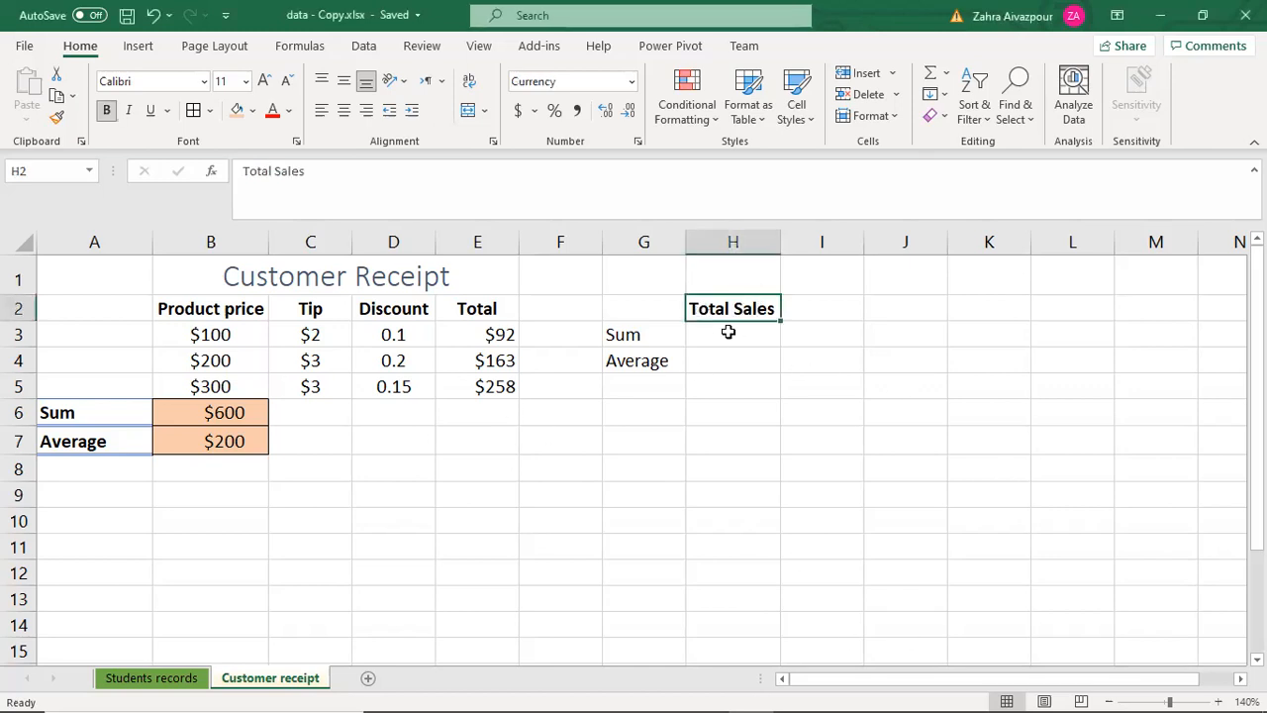
{"action": "left_click", "coordinate": [638, 336]}
{"action": "left_click", "coordinate": [645, 362]}
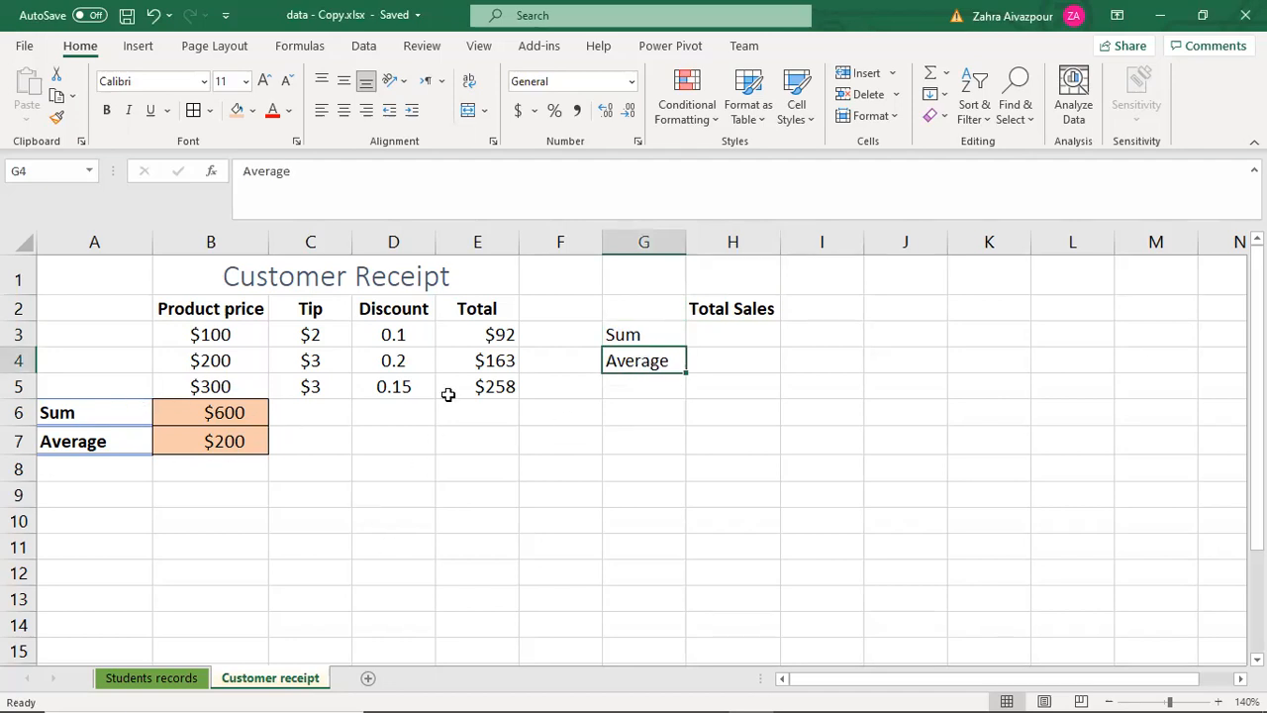
{"action": "left_click_drag", "start_coordinate": [657, 324], "coordinate": [671, 359]}
Step: Copy only the formatting of the Sum and Average labels in A6:A7 onto the labels in G3:G4
{"action": "left_click_drag", "start_coordinate": [126, 414], "coordinate": [126, 440]}
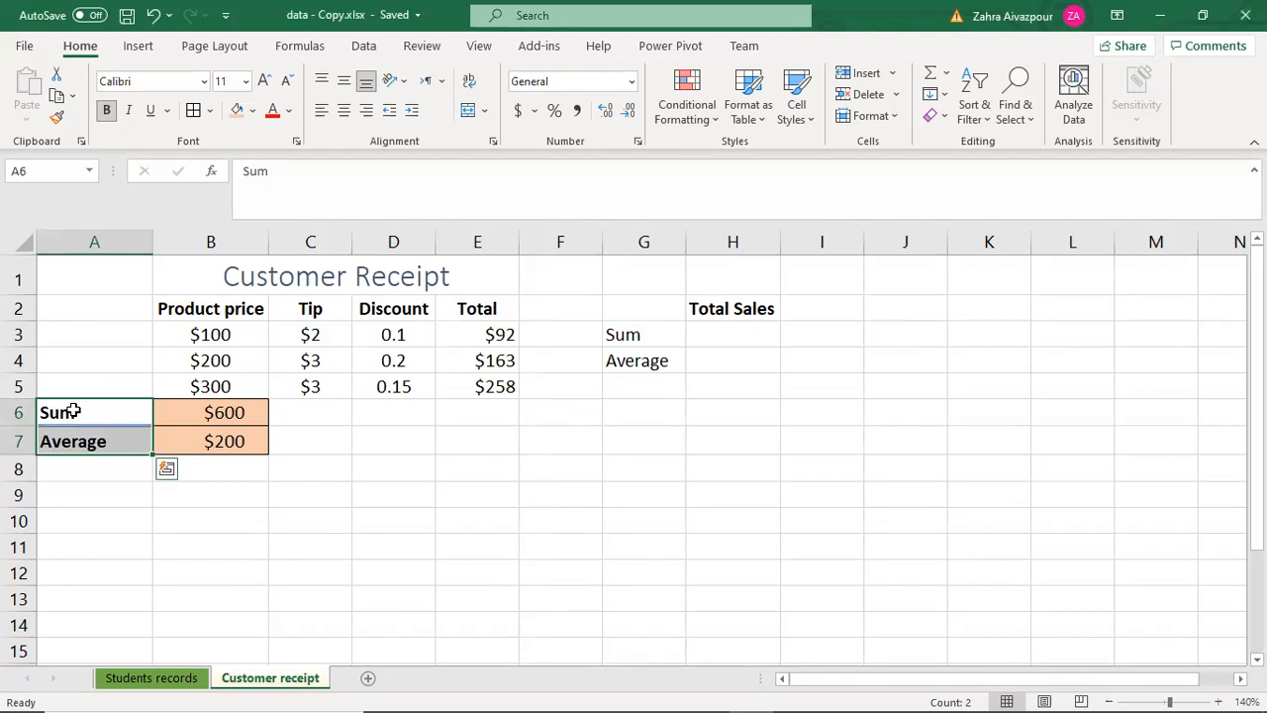
{"action": "key", "text": "ctrl+c"}
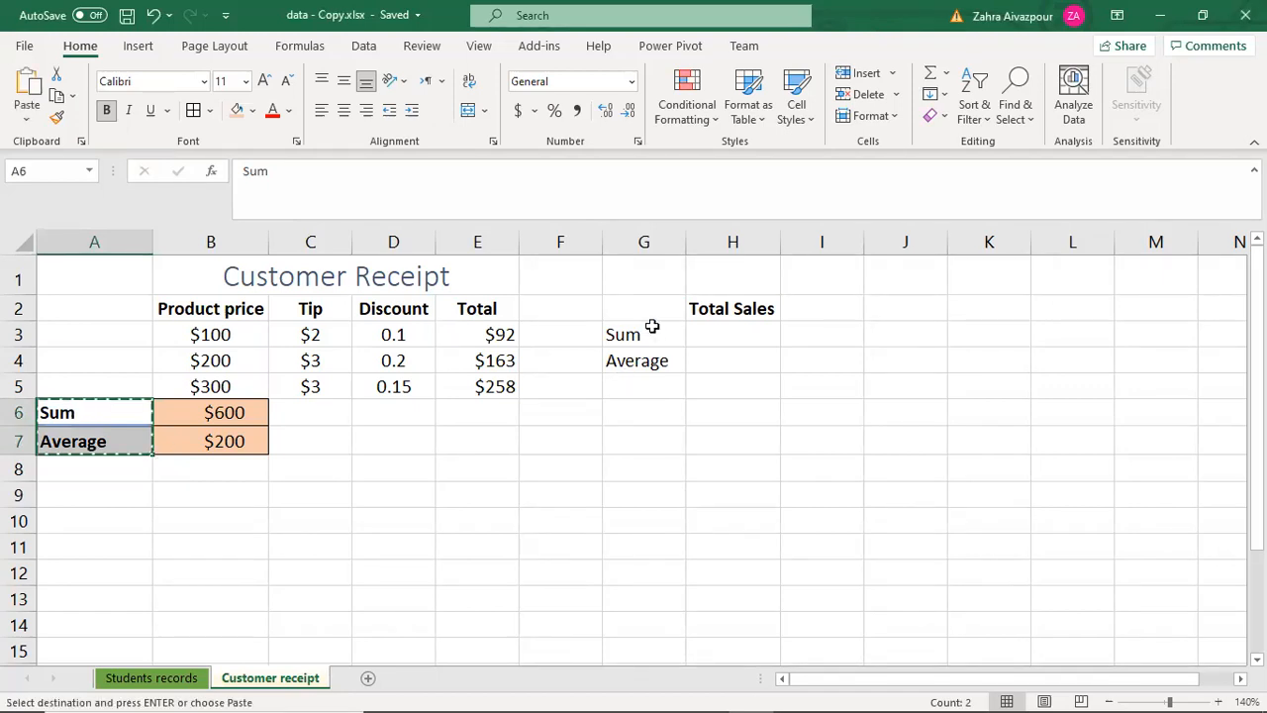
{"action": "left_click", "coordinate": [651, 328]}
{"action": "key", "text": "ctrl+v"}
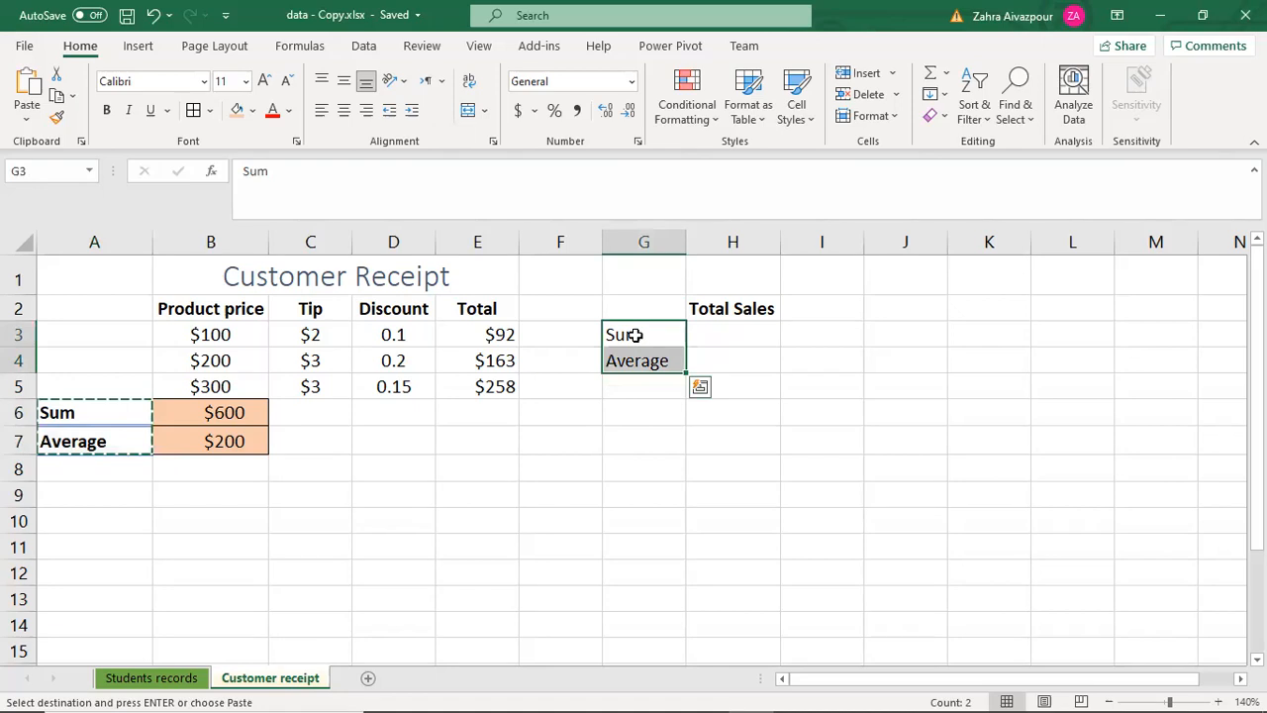
{"action": "right_click", "coordinate": [639, 342]}
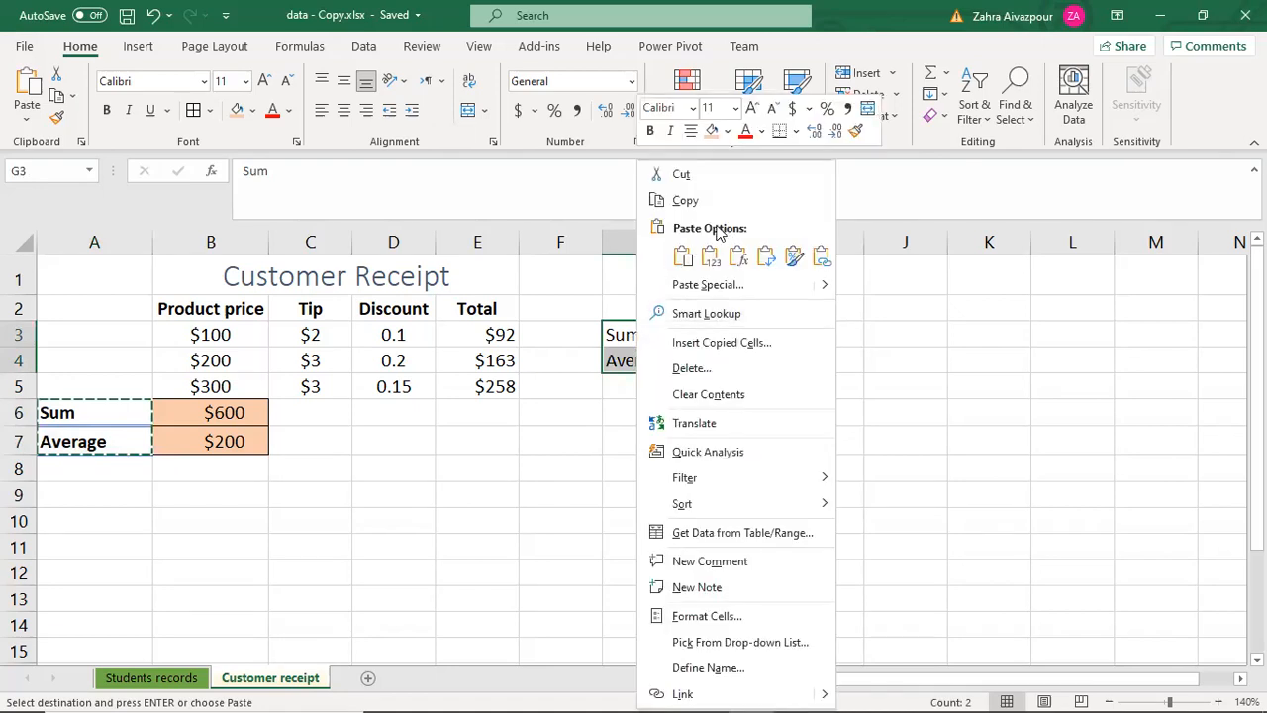
{"action": "left_click", "coordinate": [798, 268]}
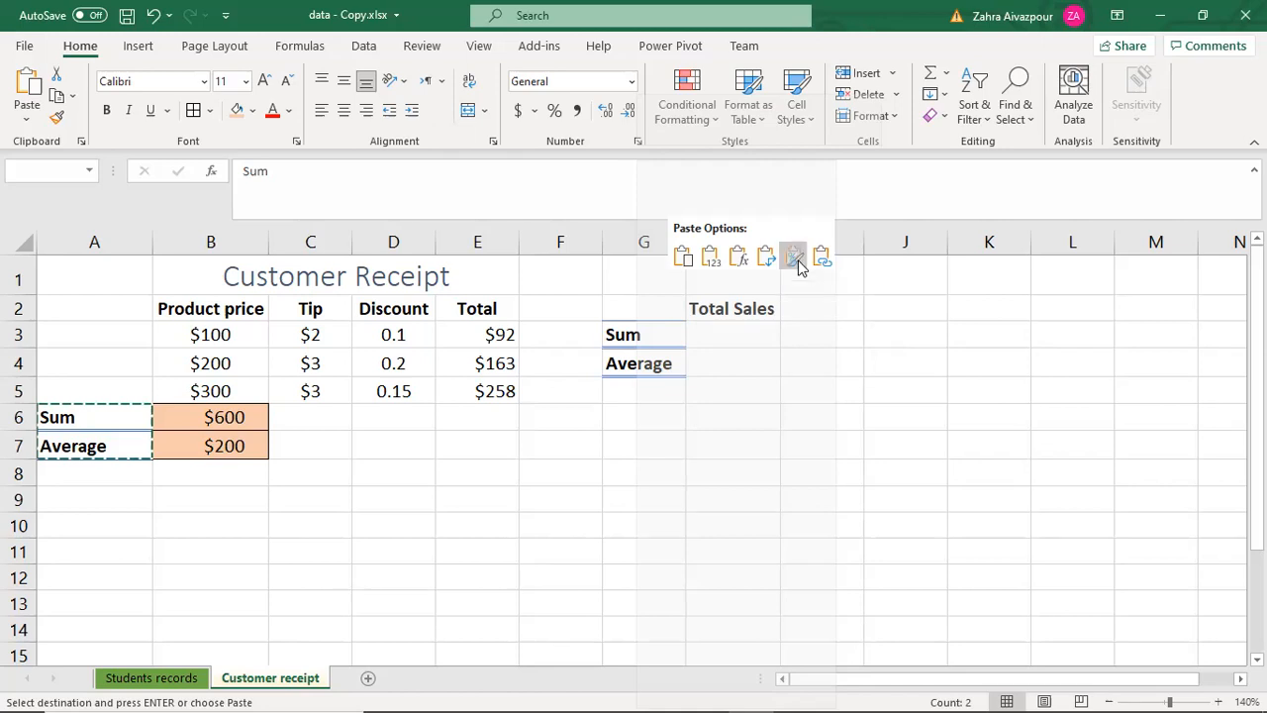
{"action": "left_click", "coordinate": [634, 426]}
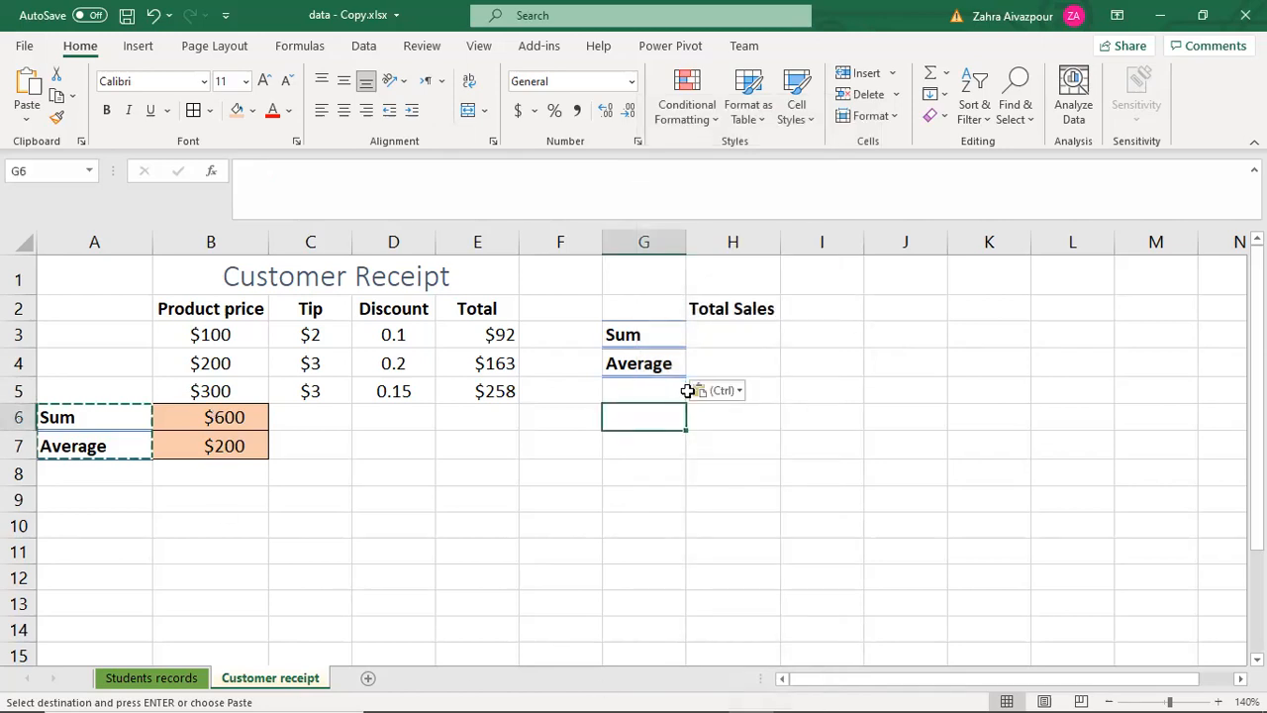
{"action": "key", "text": "Escape"}
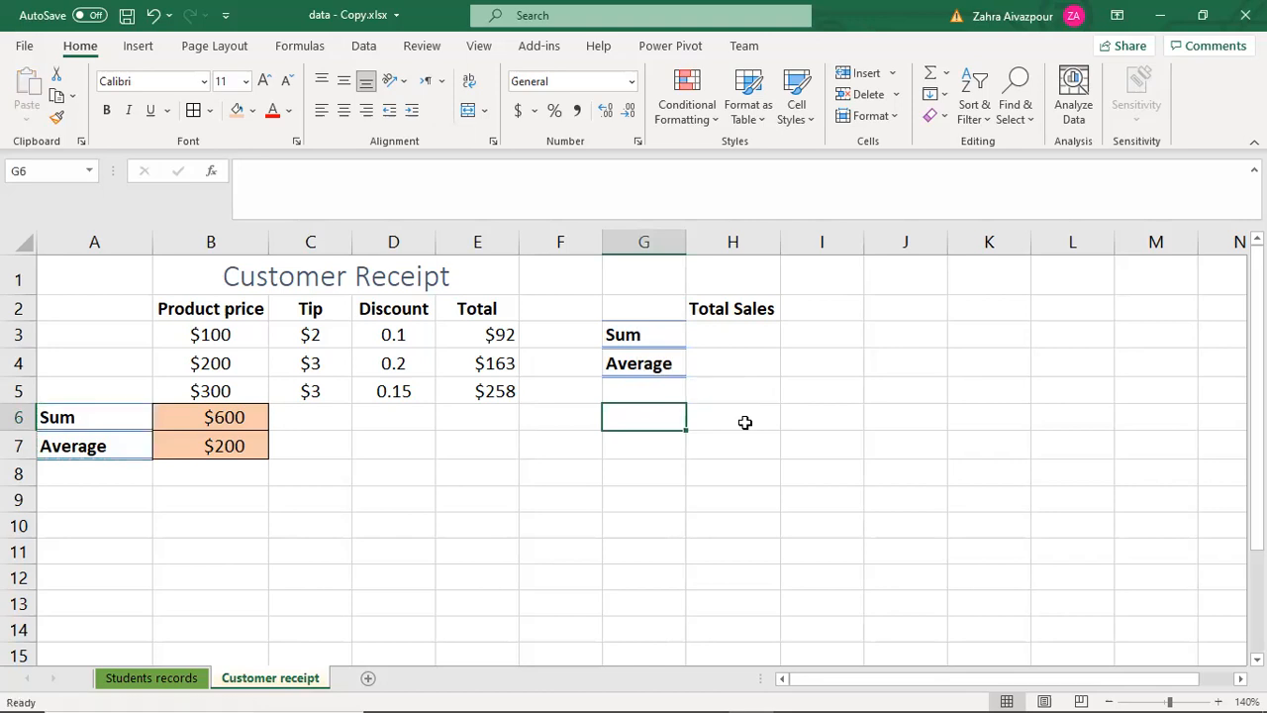
Step: Copy B6:B7 with formulas and formatting into H3:H4 under Total Sales, and autofit column H
{"action": "left_click", "coordinate": [631, 335]}
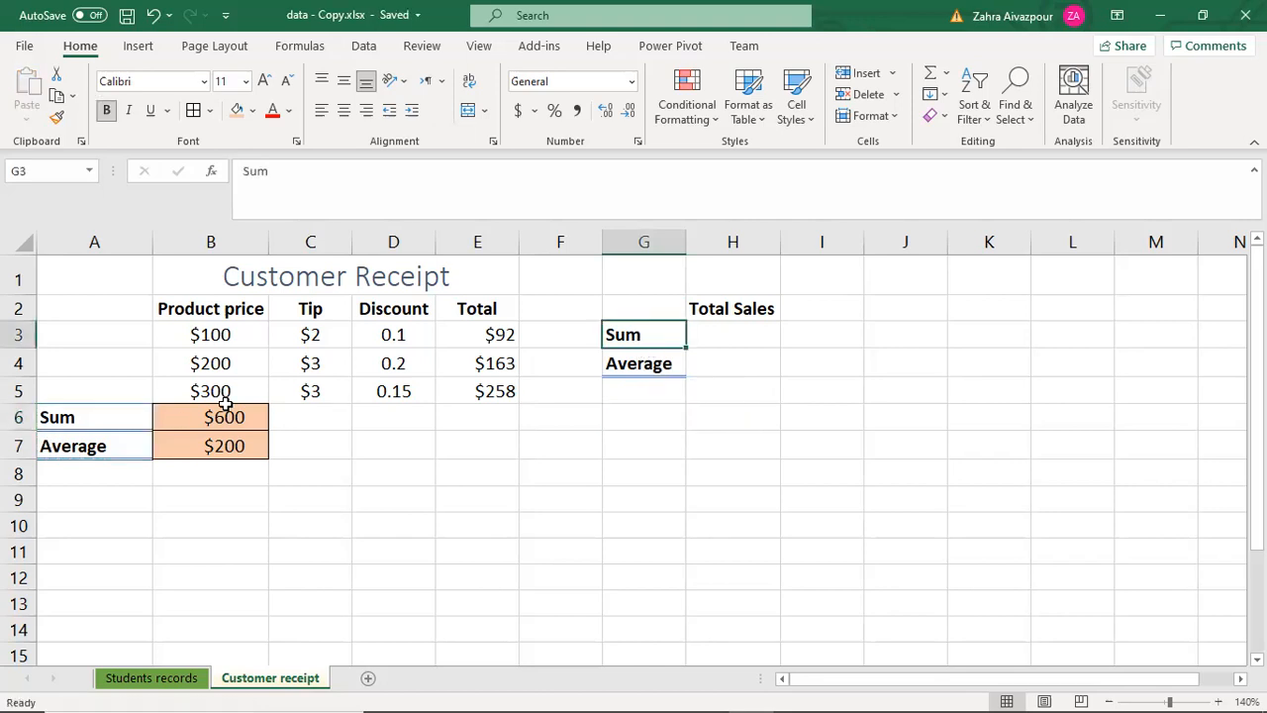
{"action": "left_click", "coordinate": [748, 366]}
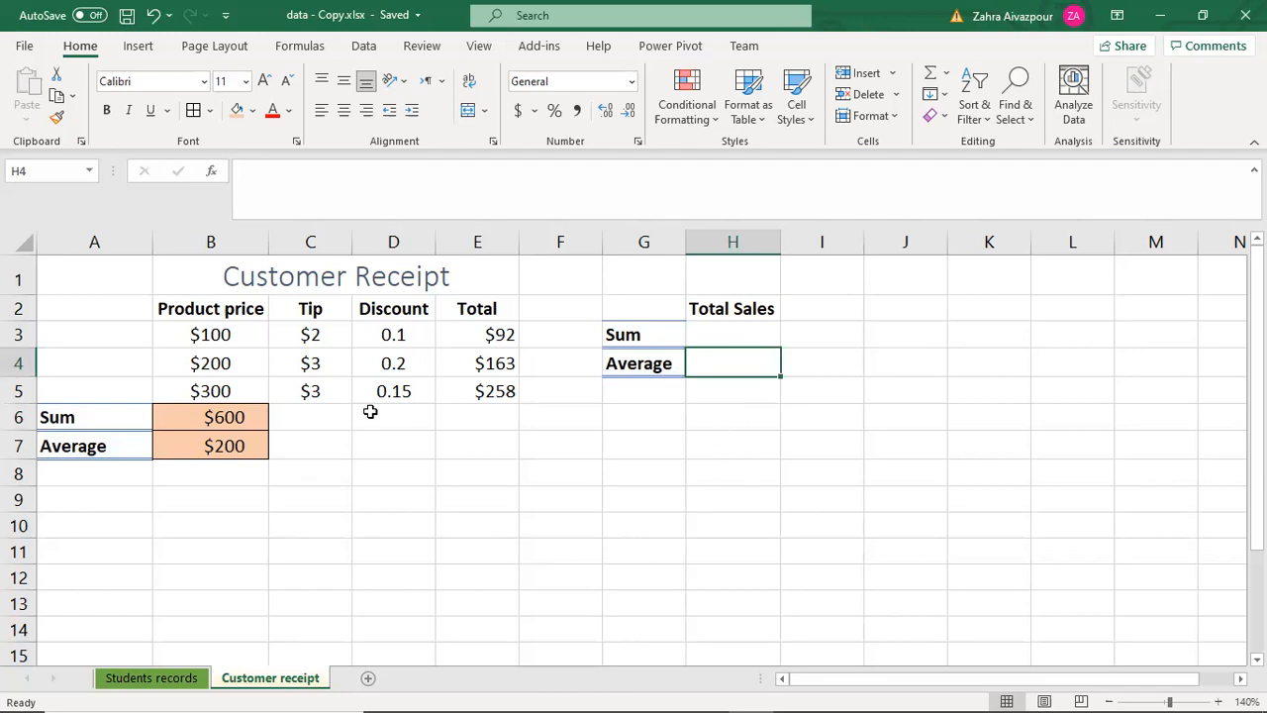
{"action": "left_click_drag", "start_coordinate": [249, 416], "coordinate": [252, 447]}
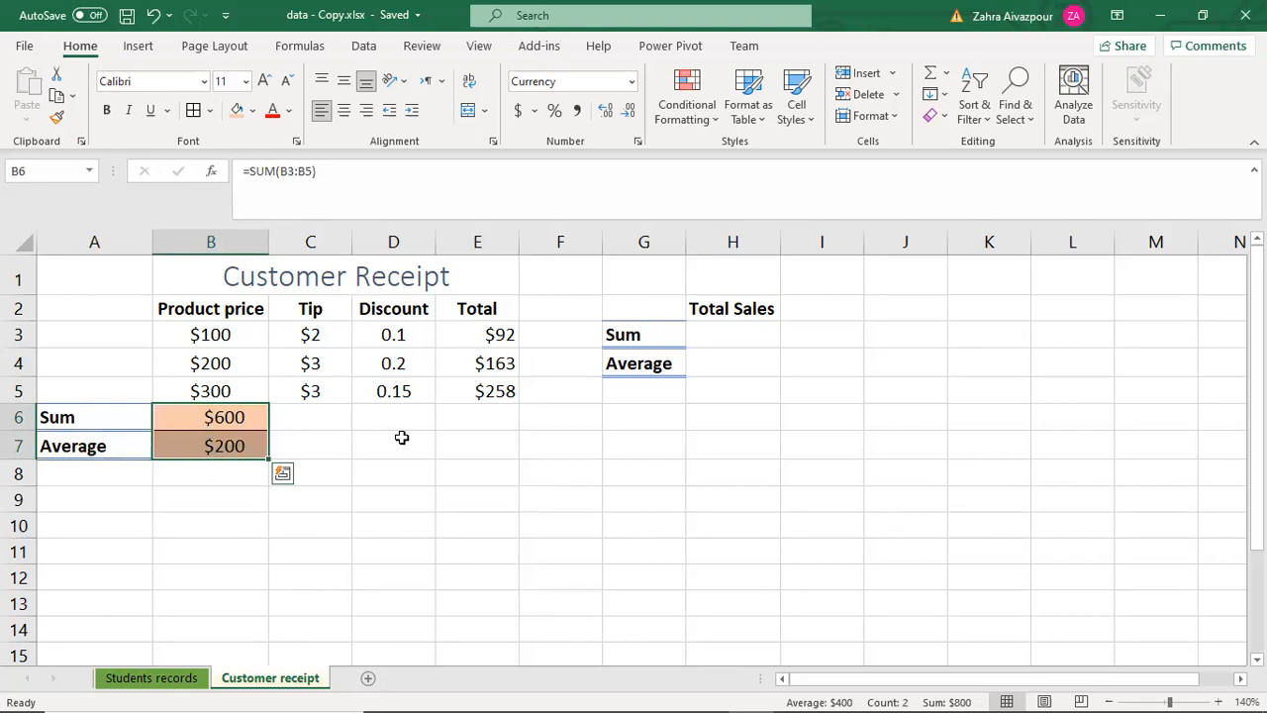
{"action": "key", "text": "ctrl+c"}
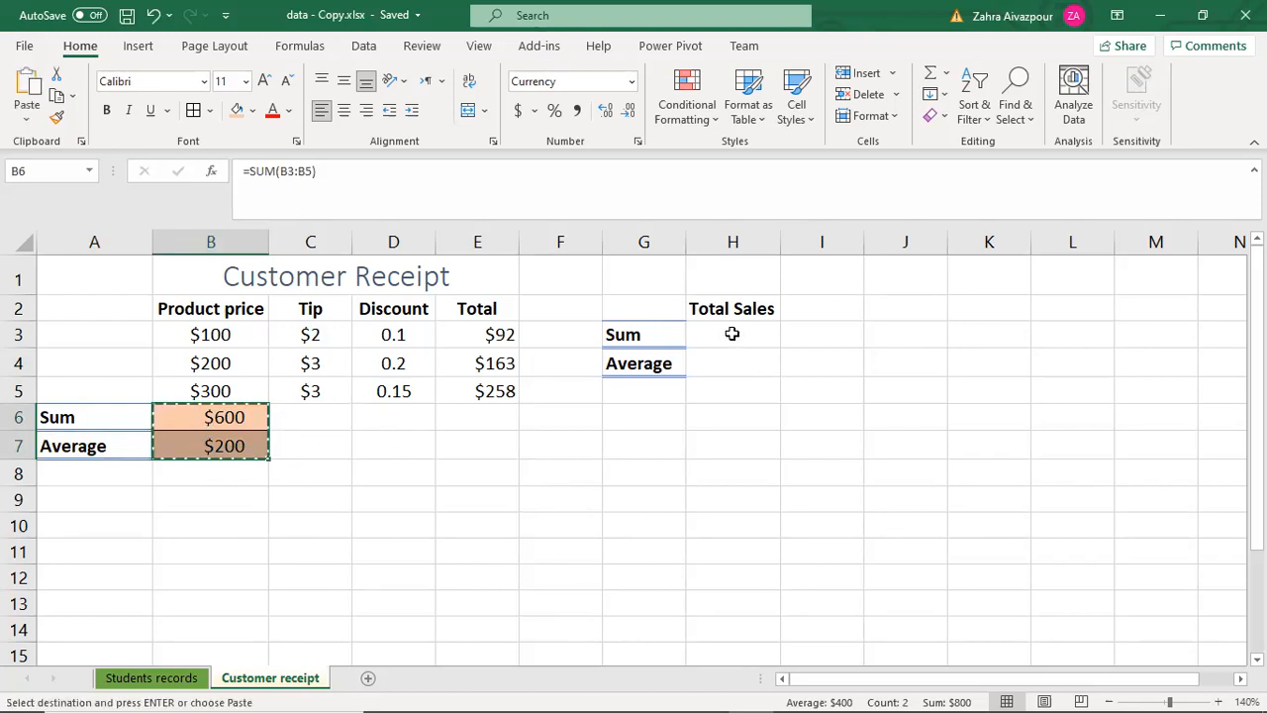
{"action": "left_click", "coordinate": [731, 333]}
{"action": "right_click", "coordinate": [730, 336]}
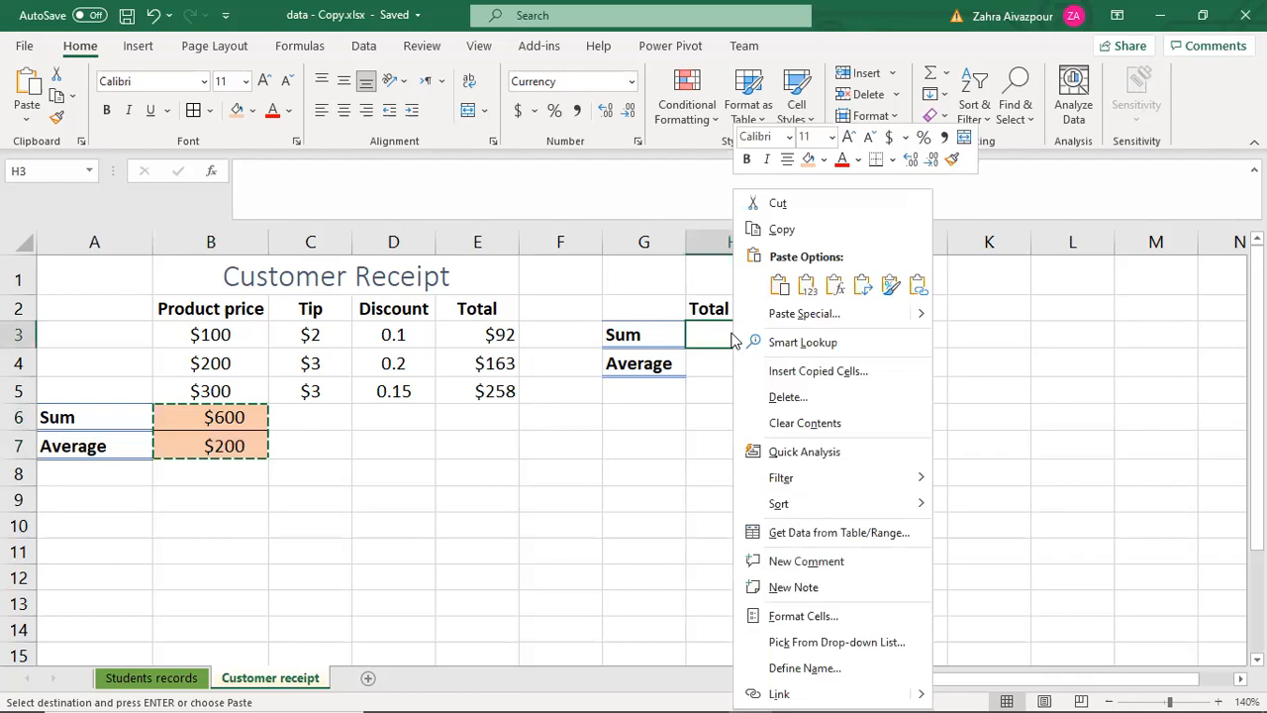
{"action": "left_click", "coordinate": [779, 285]}
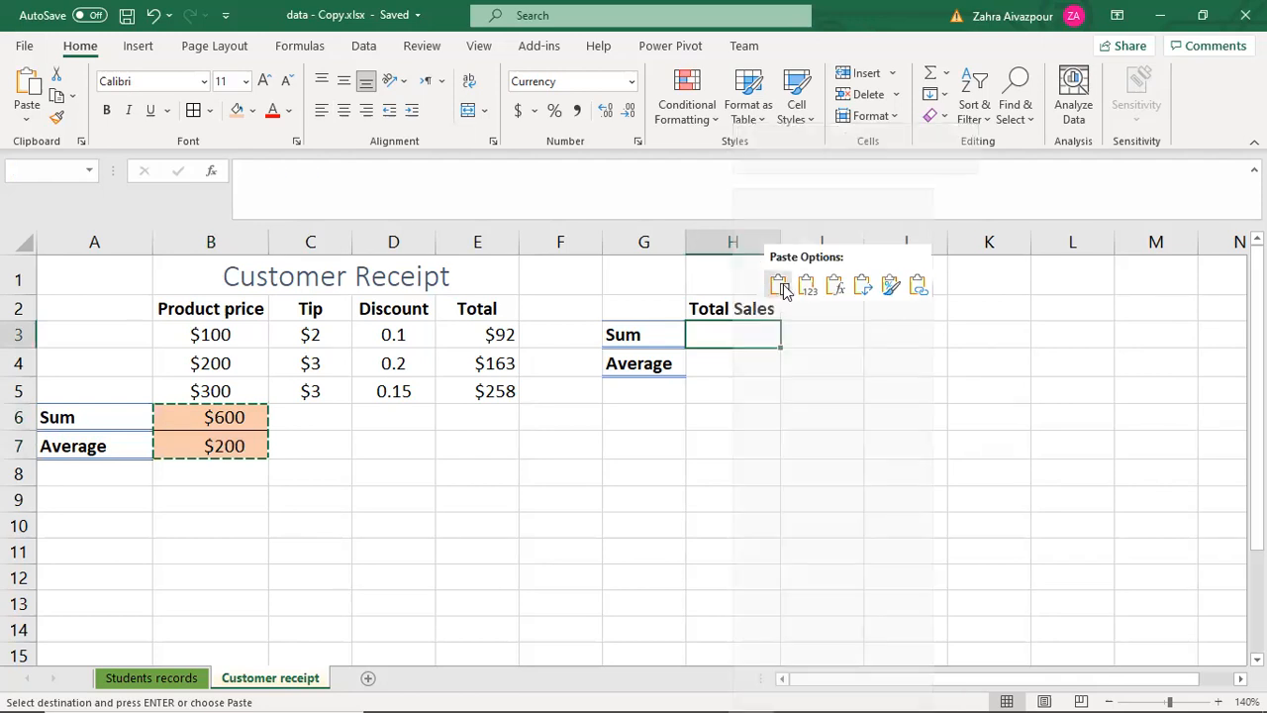
{"action": "left_click", "coordinate": [740, 392]}
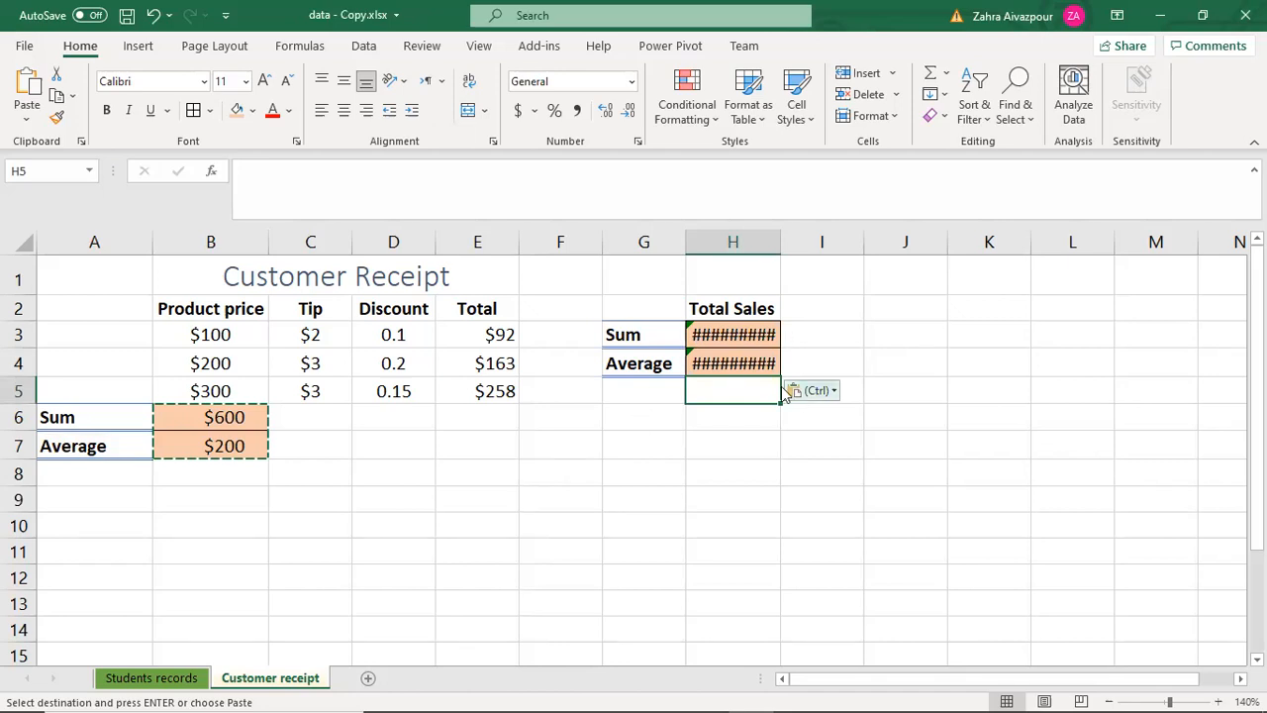
{"action": "double_click", "coordinate": [780, 244]}
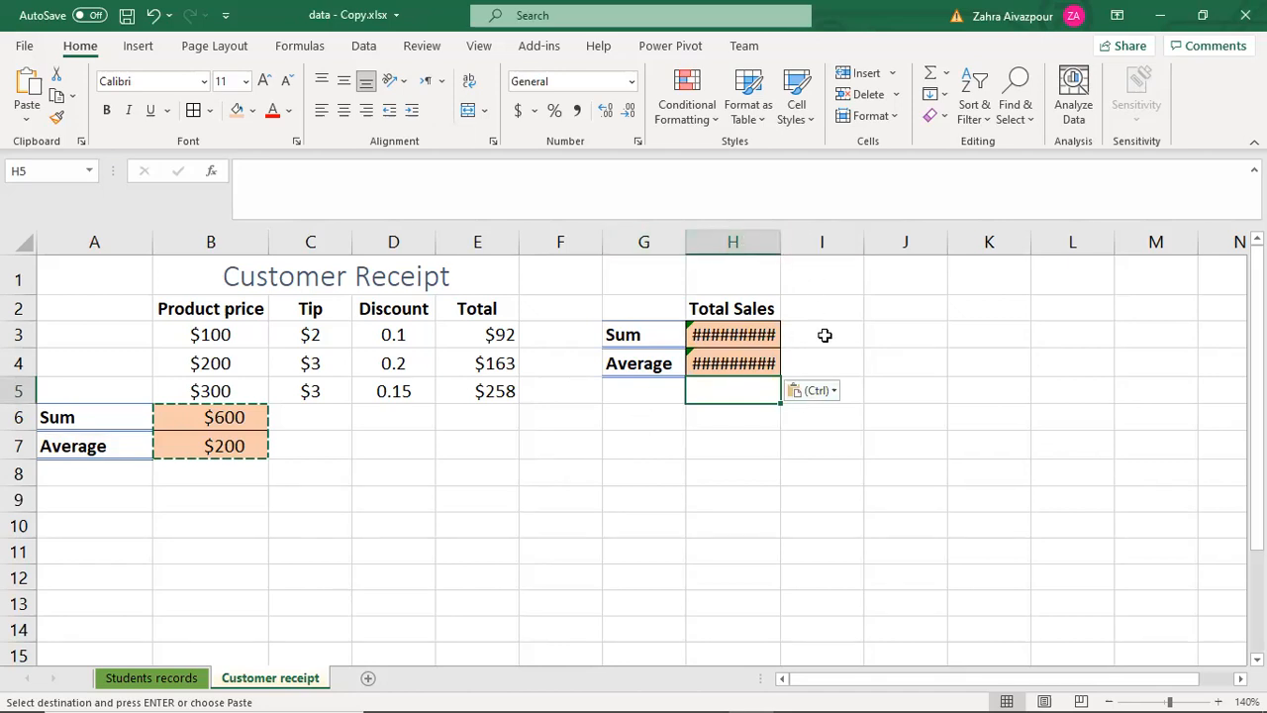
Step: Compare the pasted formula in H3 with the original sum formula in B6
{"action": "left_click", "coordinate": [752, 335]}
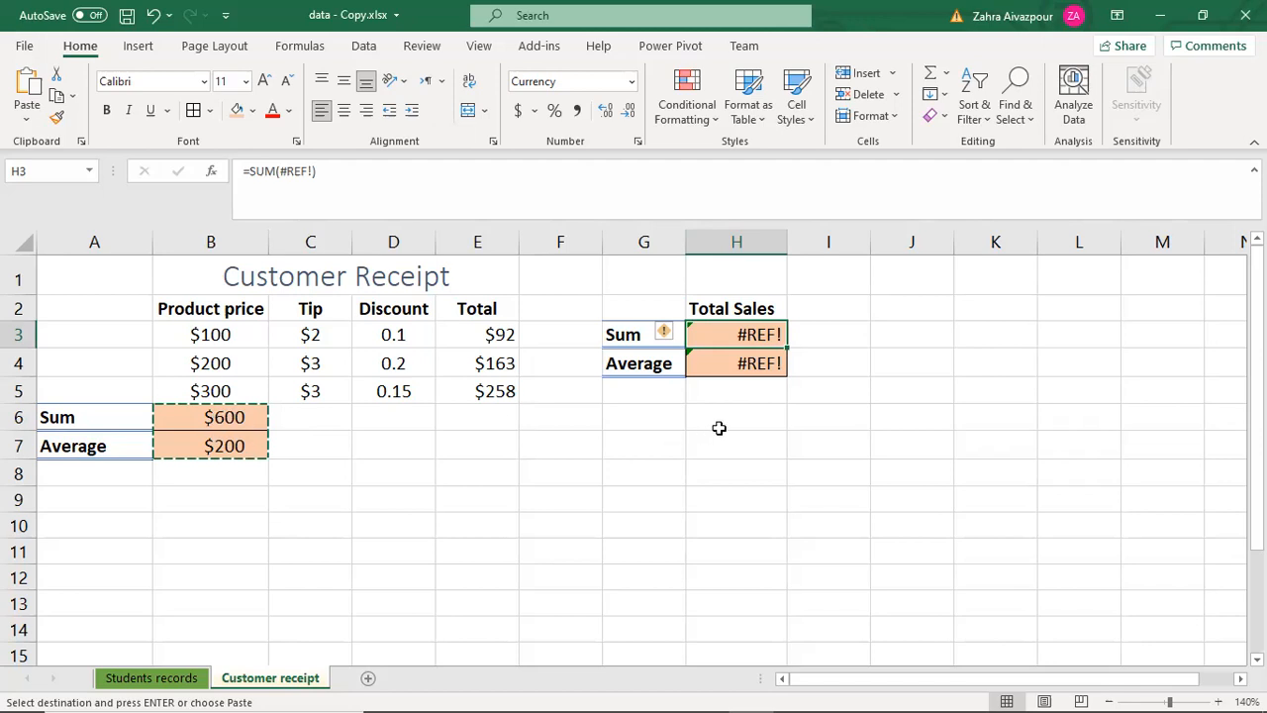
{"action": "key", "text": "Escape"}
{"action": "left_click_drag", "start_coordinate": [249, 410], "coordinate": [259, 441]}
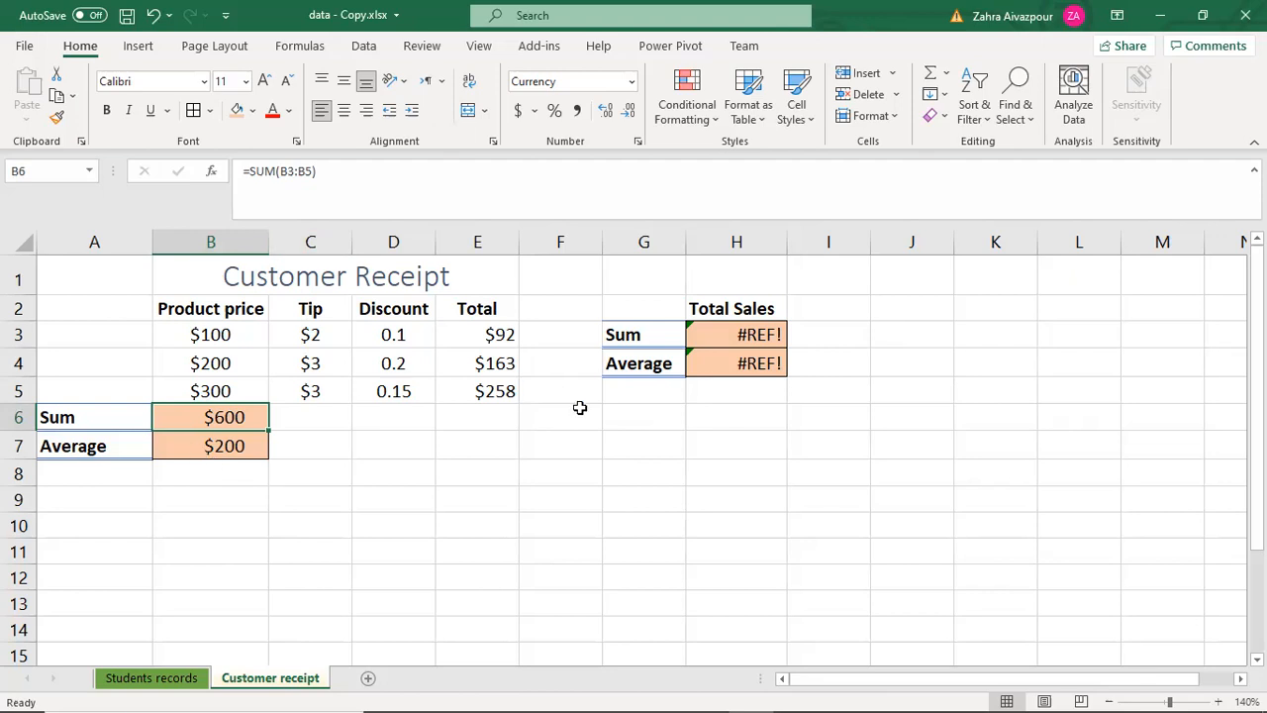
Step: Undo the column H autofit and the paste into H3:H4, and save the workbook
{"action": "left_click", "coordinate": [746, 393]}
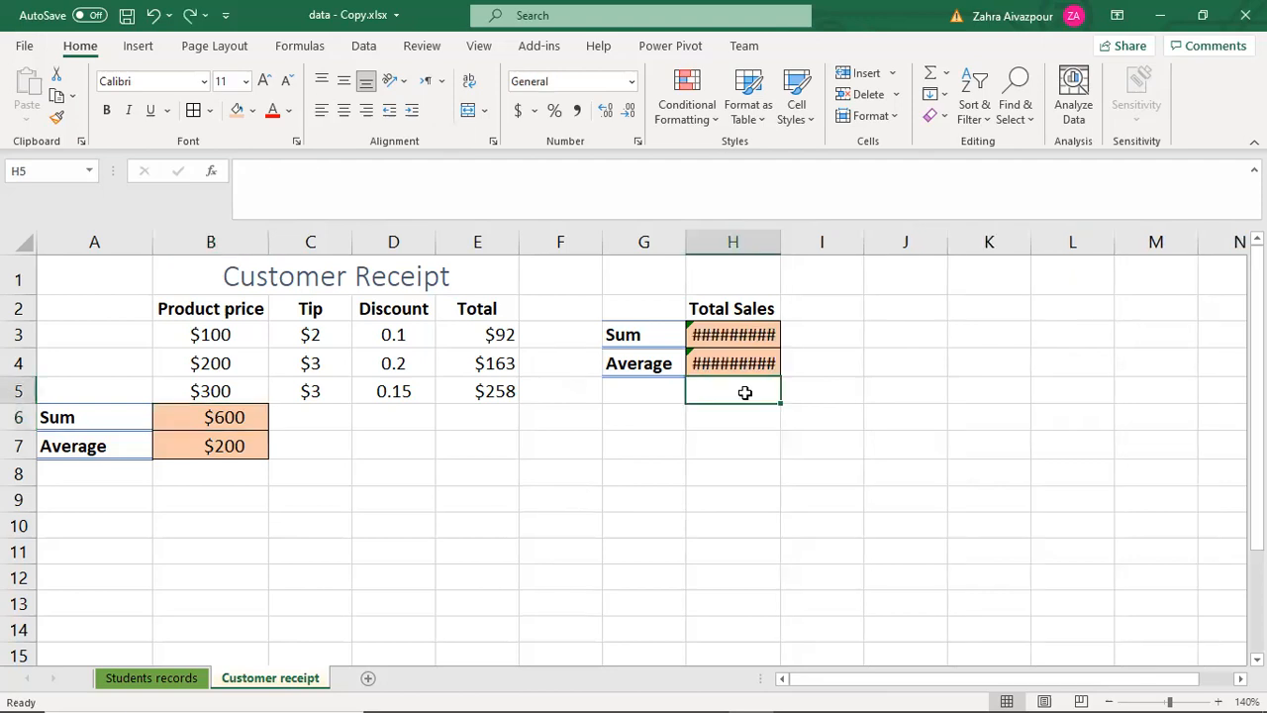
{"action": "key", "text": "ctrl+z"}
{"action": "left_click", "coordinate": [728, 392]}
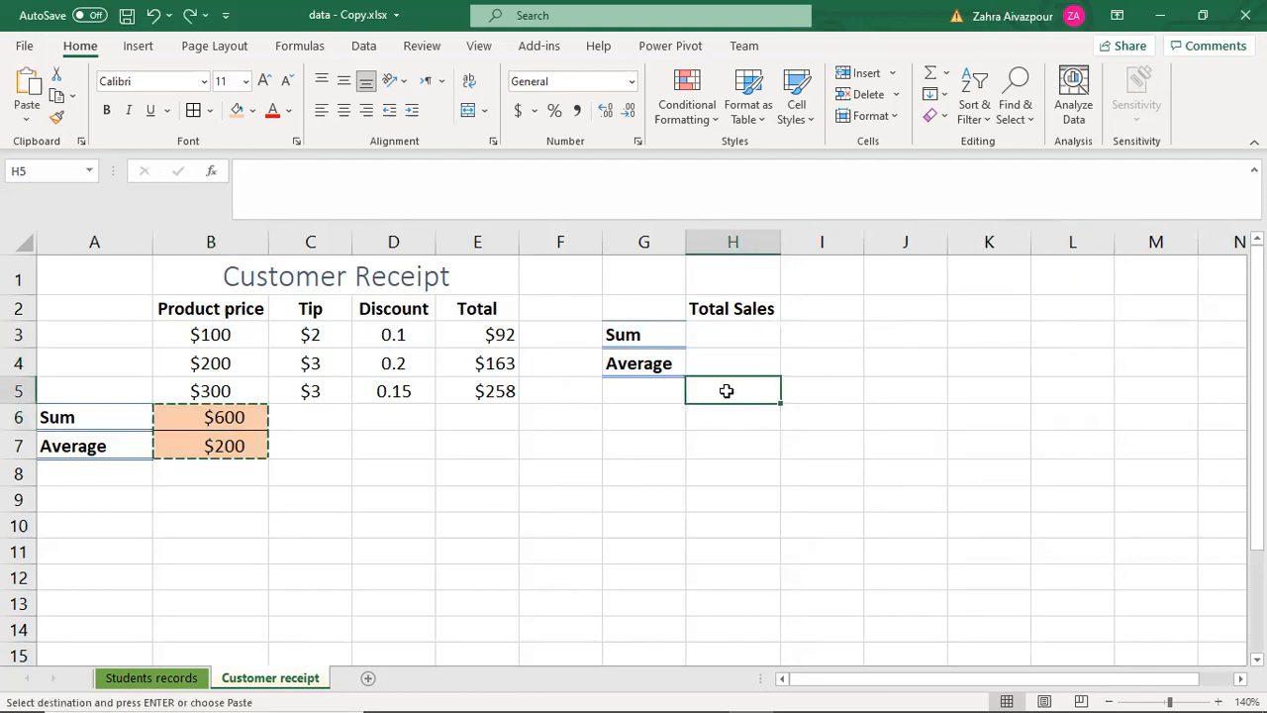
{"action": "key", "text": "ctrl+s"}
{"action": "left_click", "coordinate": [550, 434]}
Step: Copy the sum and average in B6:B7 and paste only their values into H3:H4
{"action": "left_click", "coordinate": [239, 418]}
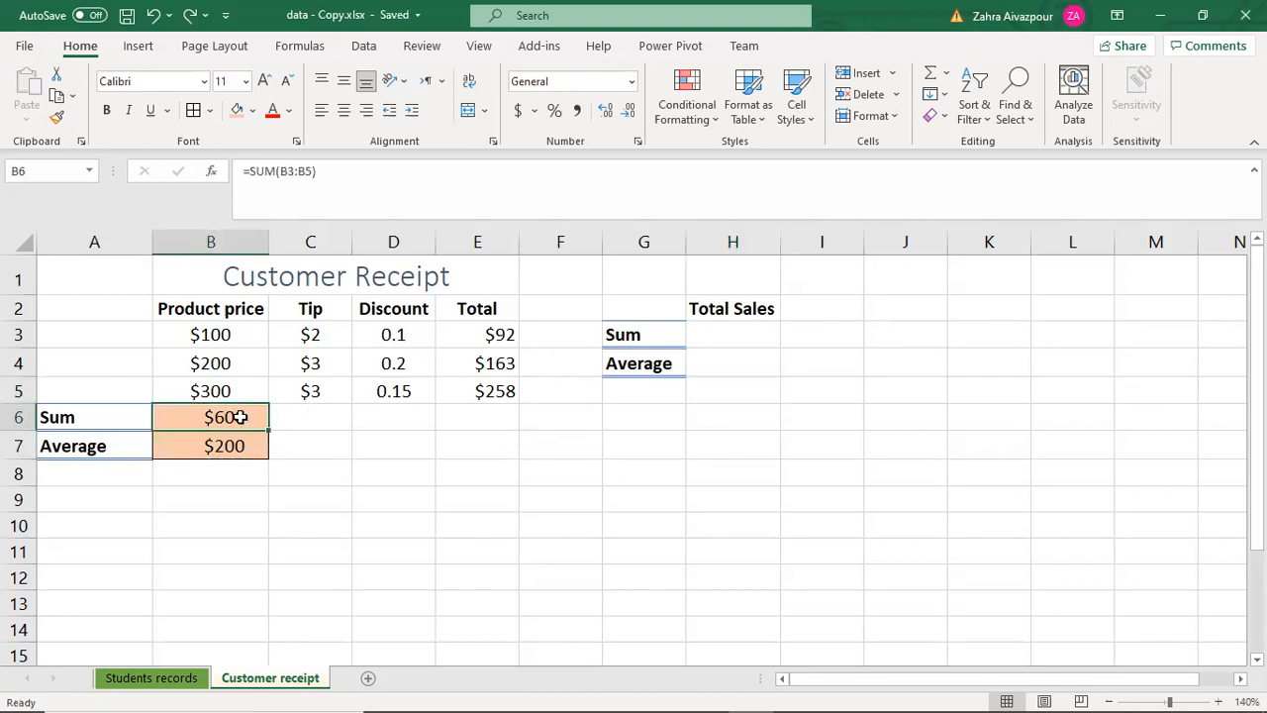
{"action": "left_click_drag", "start_coordinate": [240, 418], "coordinate": [243, 444]}
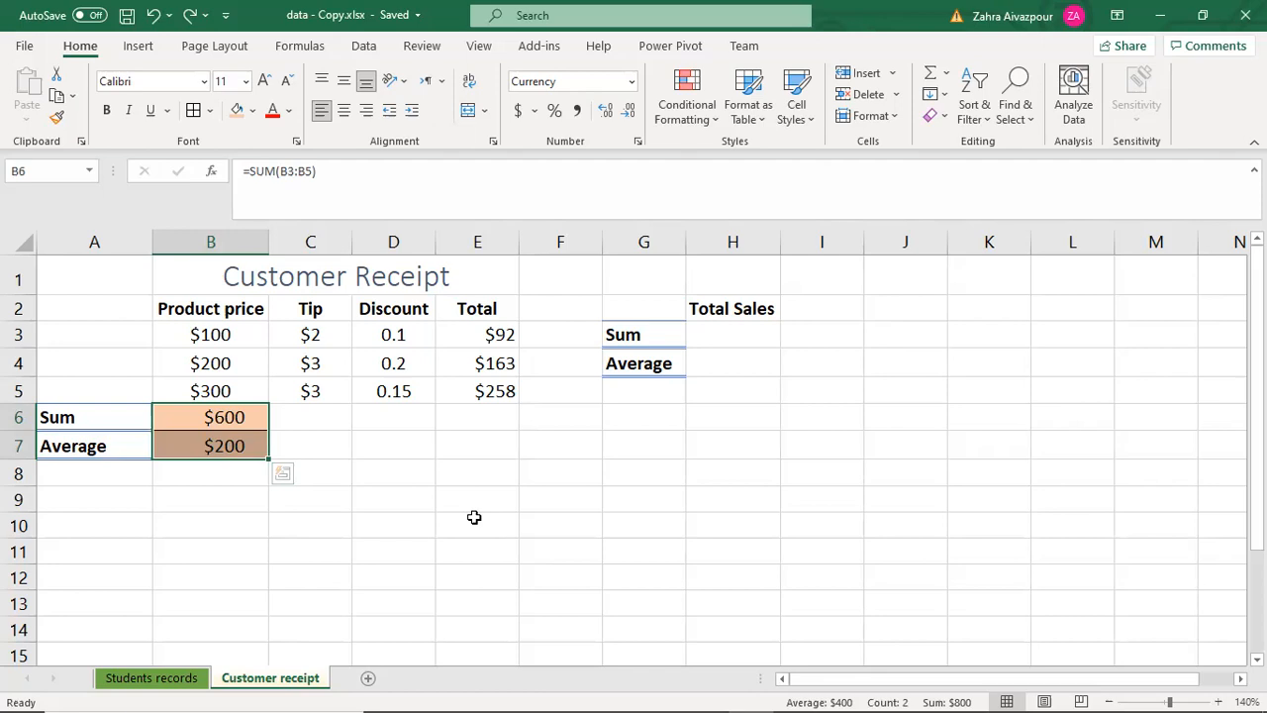
{"action": "key", "text": "ctrl+c"}
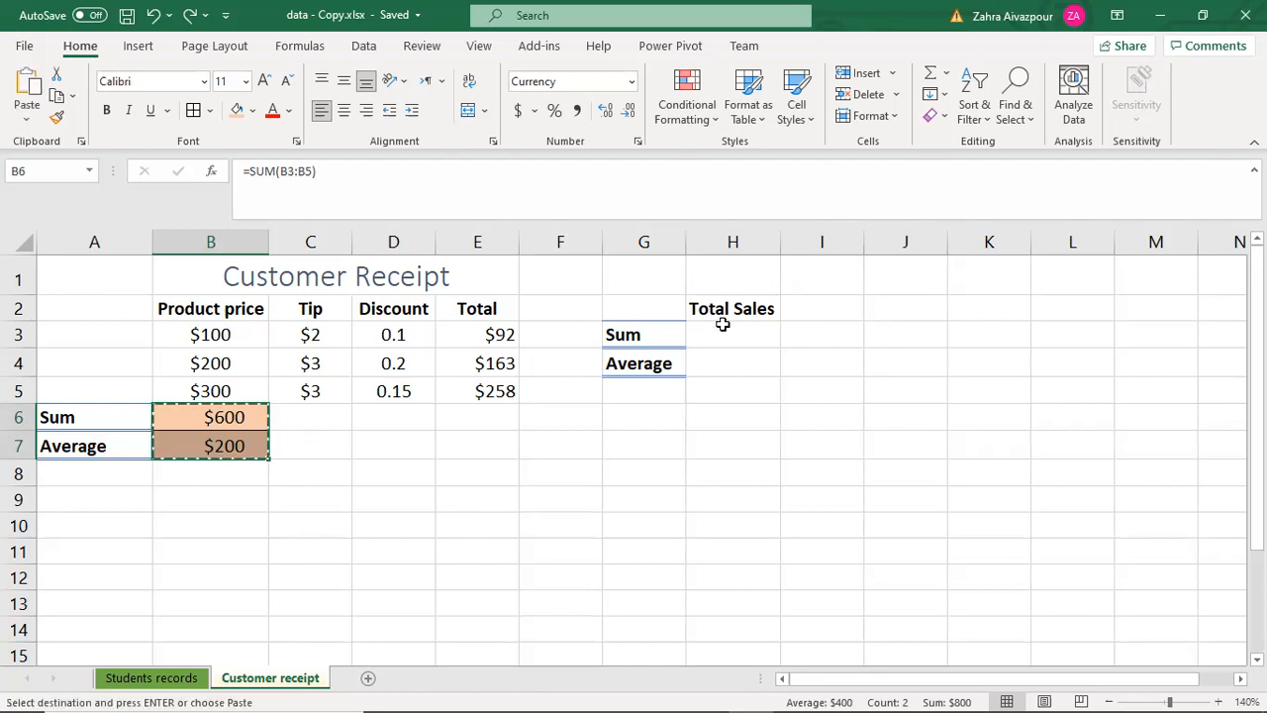
{"action": "left_click", "coordinate": [723, 327]}
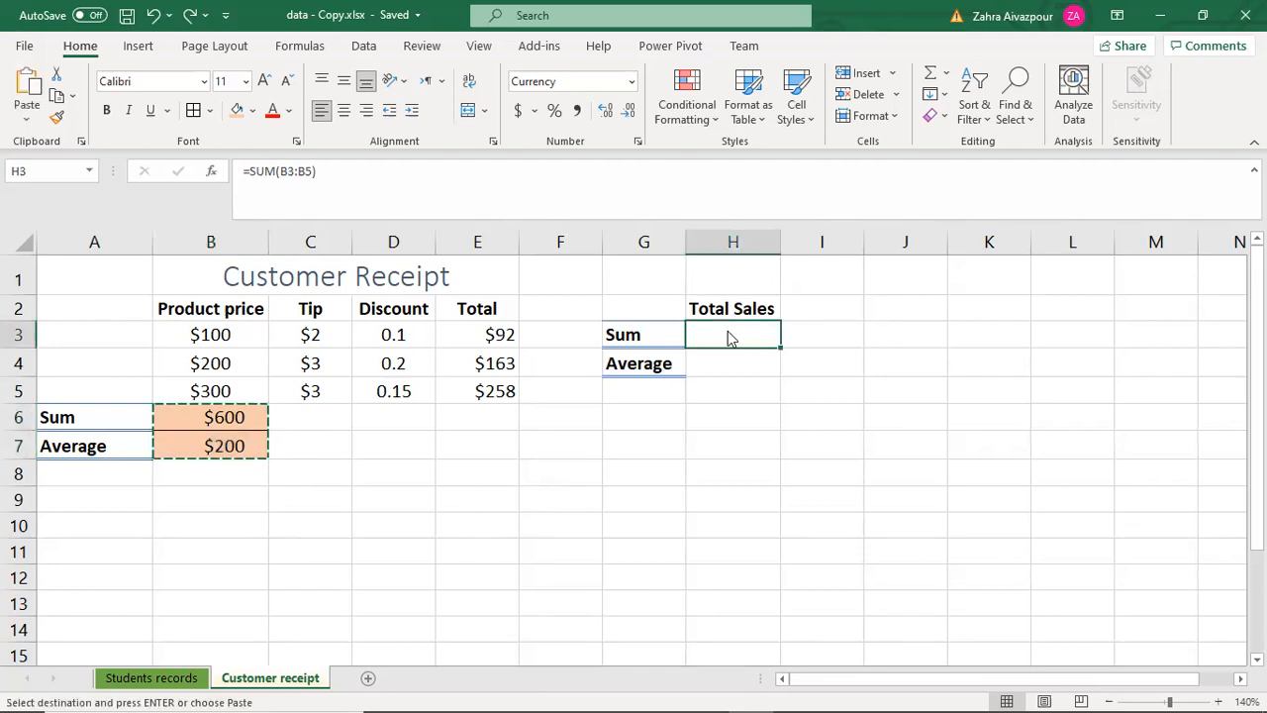
{"action": "right_click", "coordinate": [730, 339]}
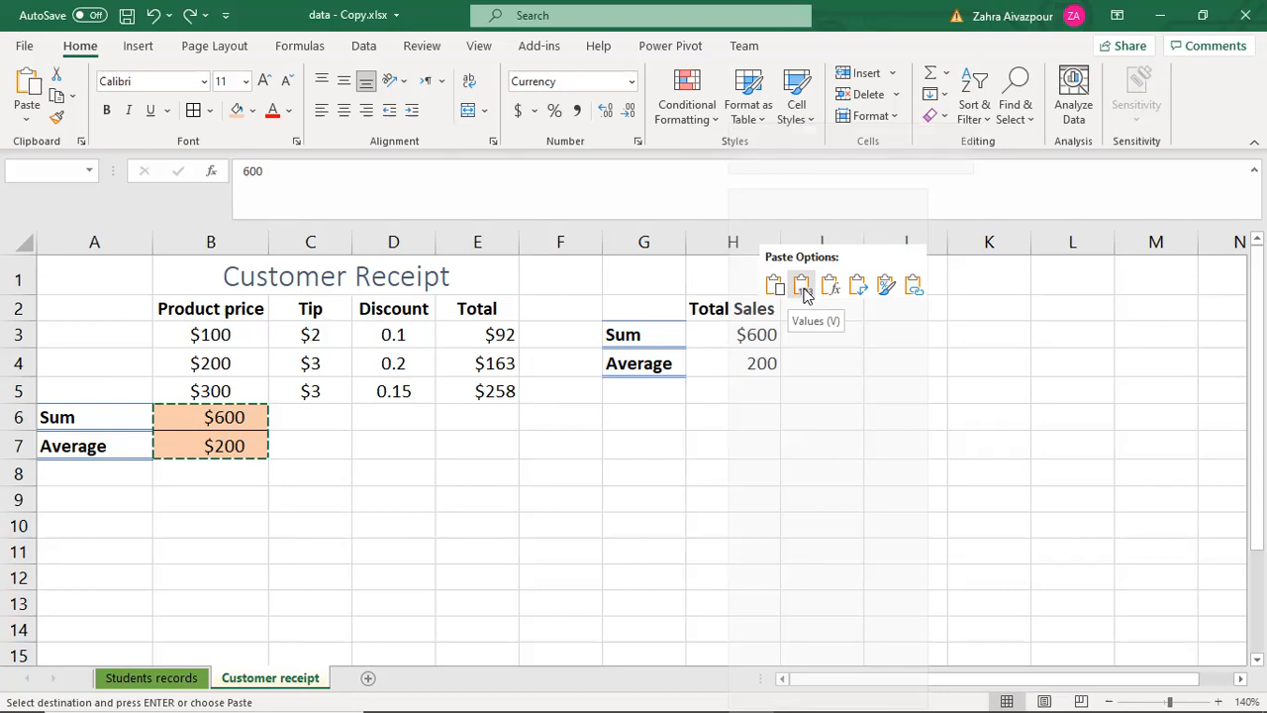
{"action": "left_click", "coordinate": [735, 382]}
Step: Format H3:H4 as Currency with no decimal places
{"action": "left_click_drag", "start_coordinate": [741, 333], "coordinate": [741, 363]}
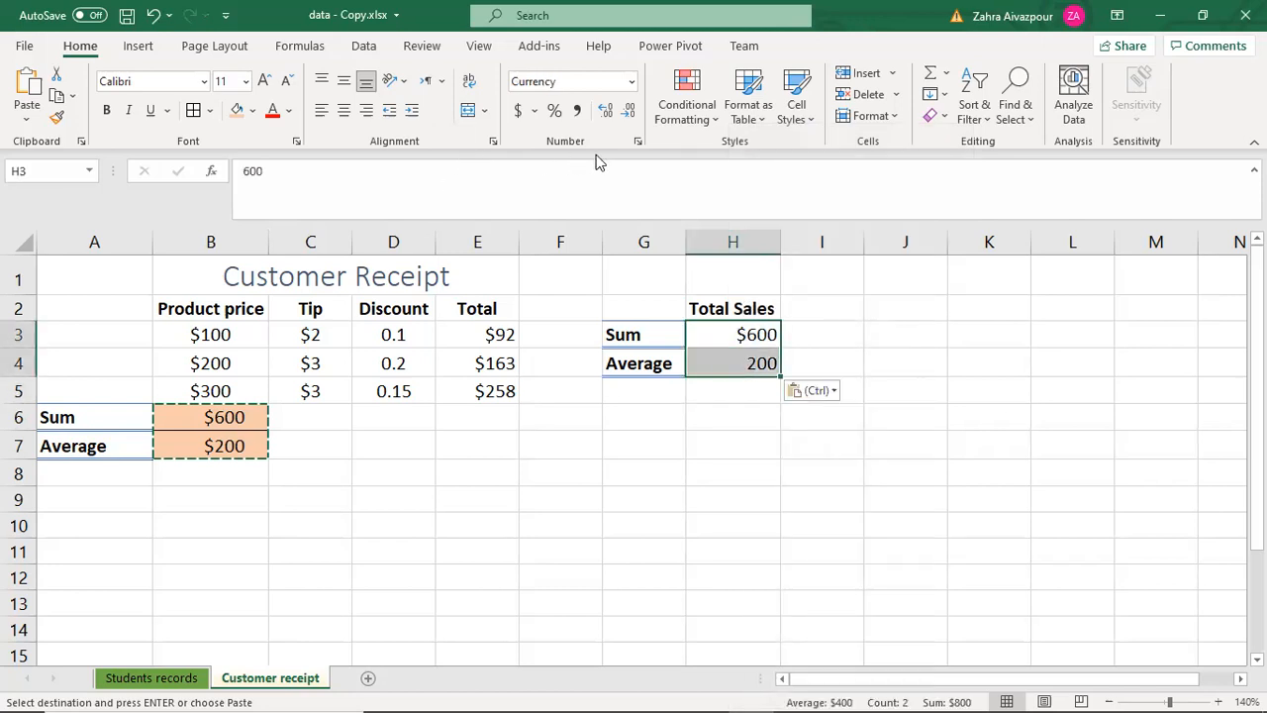
{"action": "left_click", "coordinate": [632, 83]}
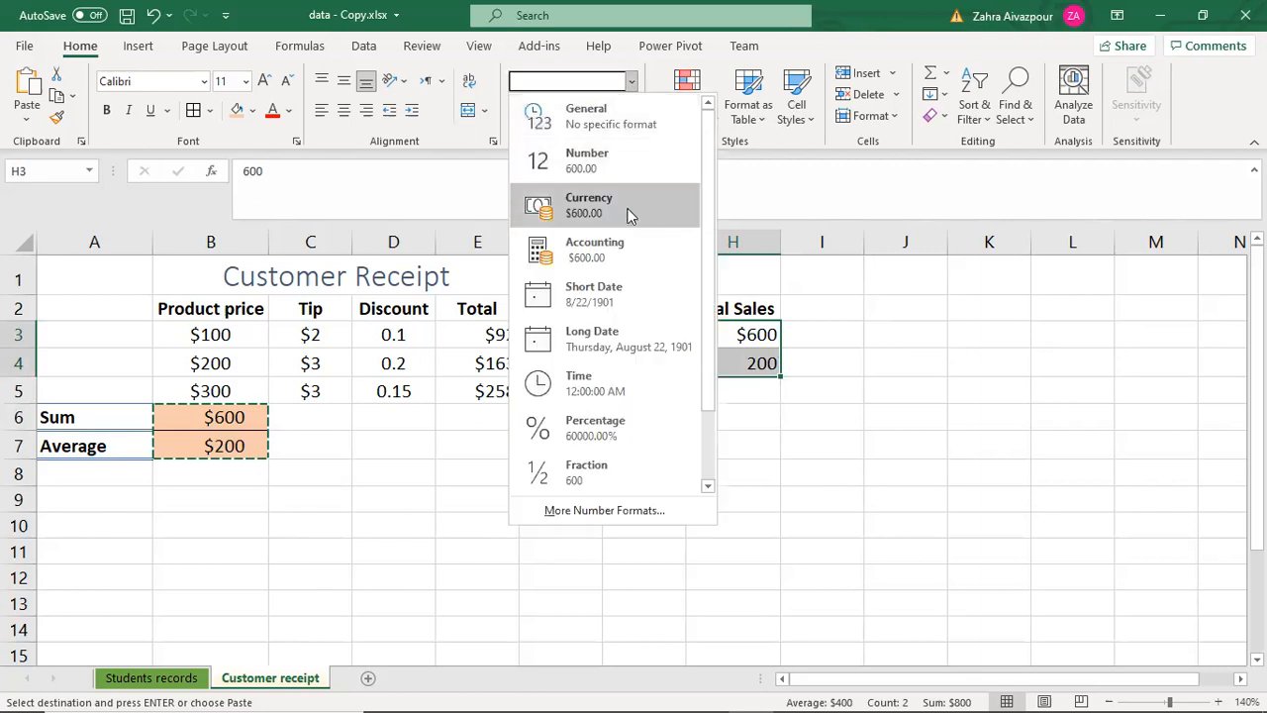
{"action": "left_click", "coordinate": [629, 210]}
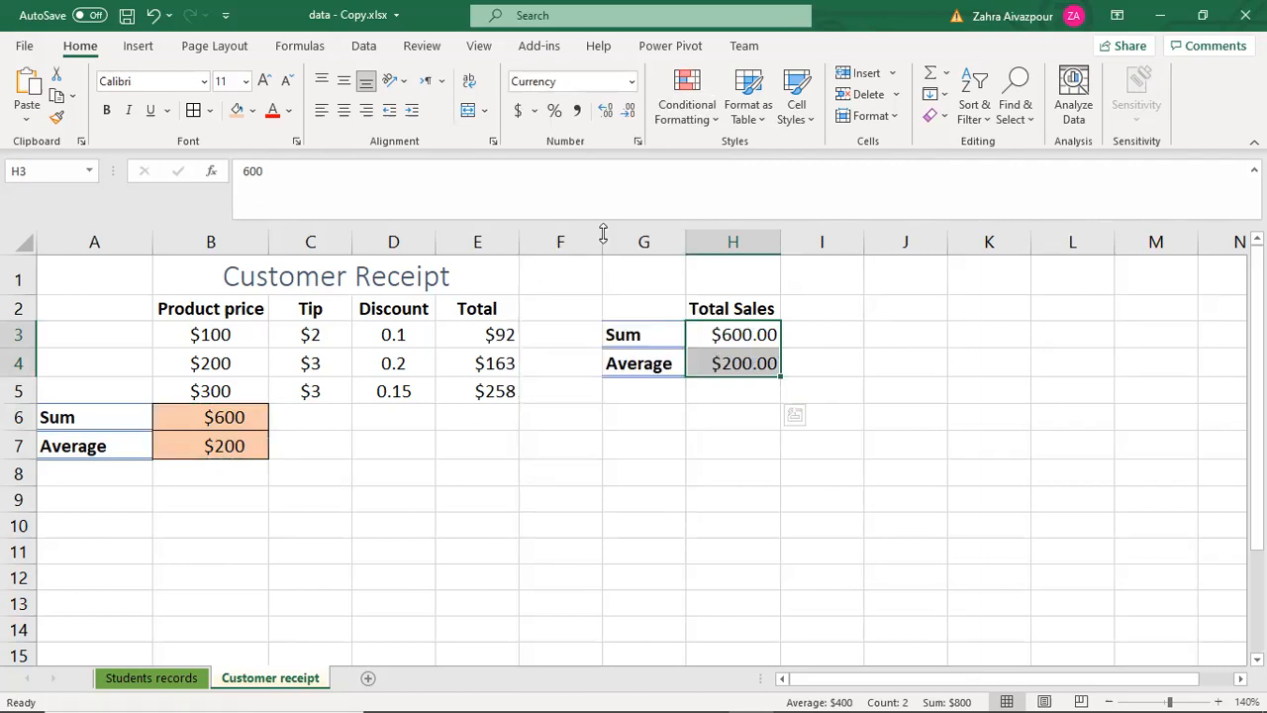
{"action": "left_click", "coordinate": [628, 111]}
{"action": "left_click", "coordinate": [629, 113]}
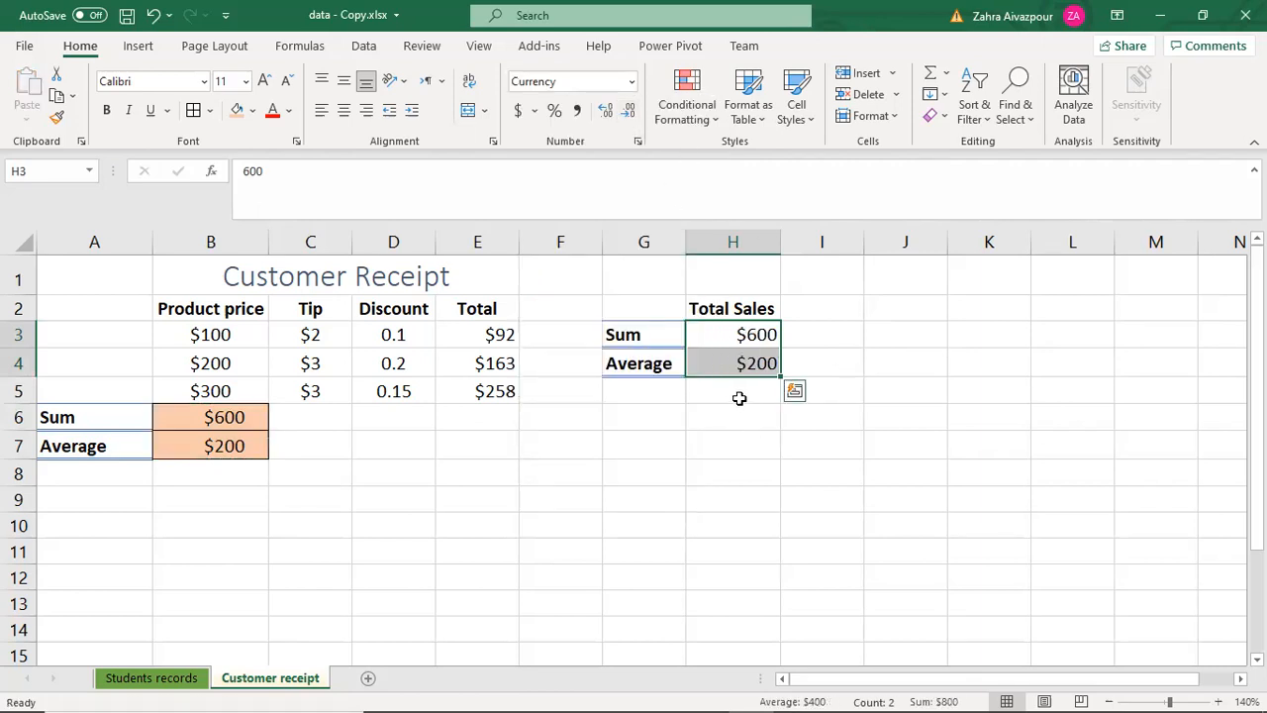
{"action": "left_click", "coordinate": [734, 399]}
Step: Copy only the formatting of B6:B7 onto the Total Sales values in H3:H4, and autofit column H
{"action": "left_click_drag", "start_coordinate": [744, 334], "coordinate": [752, 352]}
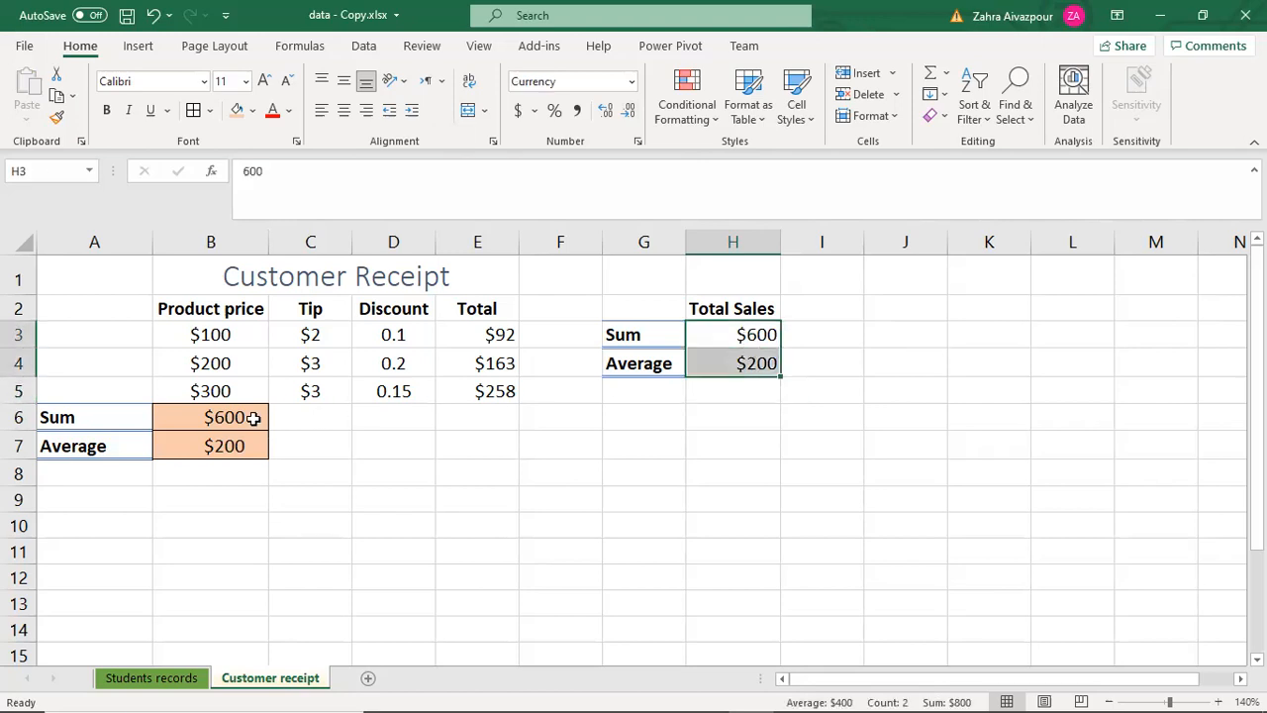
{"action": "left_click_drag", "start_coordinate": [252, 416], "coordinate": [248, 444]}
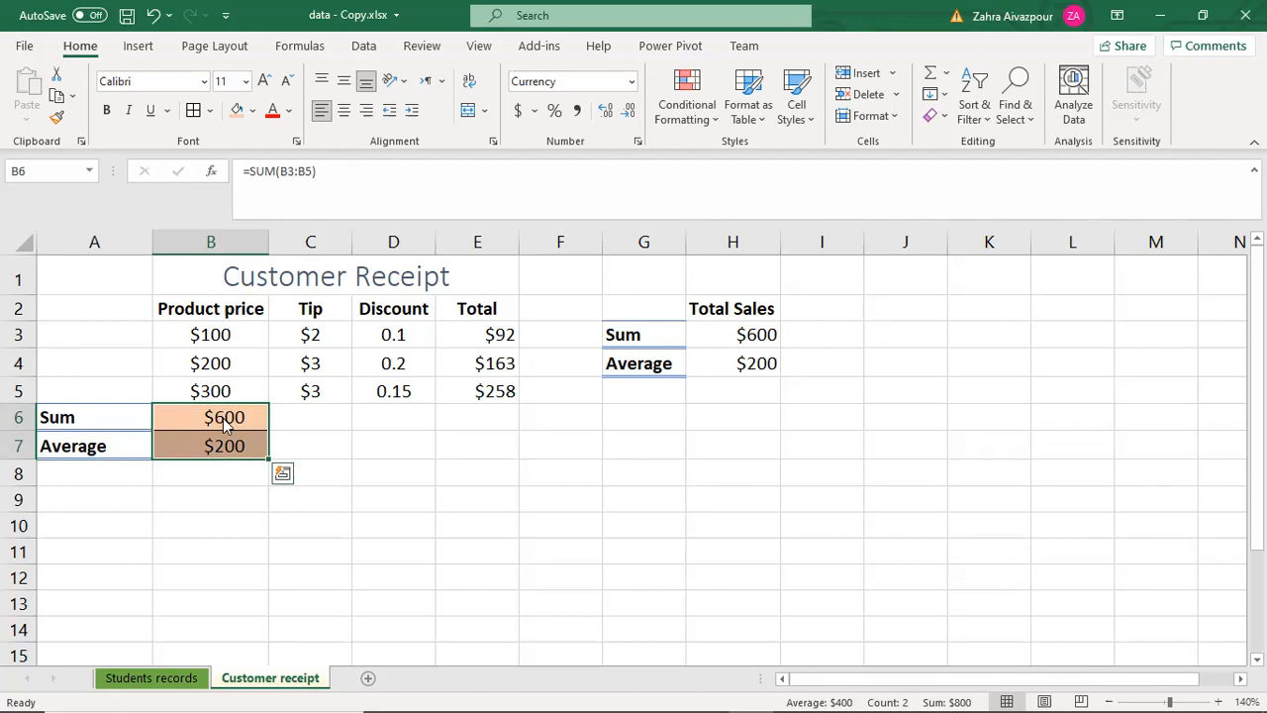
{"action": "right_click", "coordinate": [223, 419]}
{"action": "left_click", "coordinate": [279, 233]}
{"action": "left_click_drag", "start_coordinate": [742, 332], "coordinate": [740, 362]}
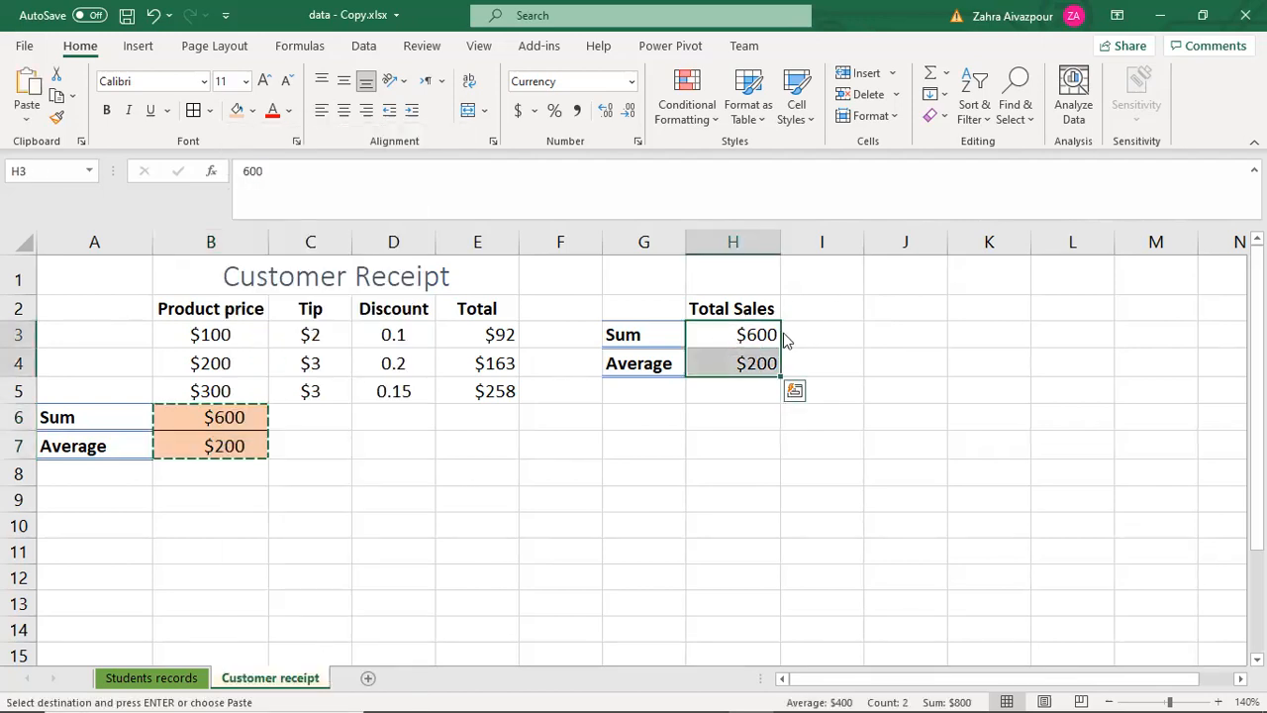
{"action": "right_click", "coordinate": [784, 339]}
{"action": "left_click", "coordinate": [880, 285]}
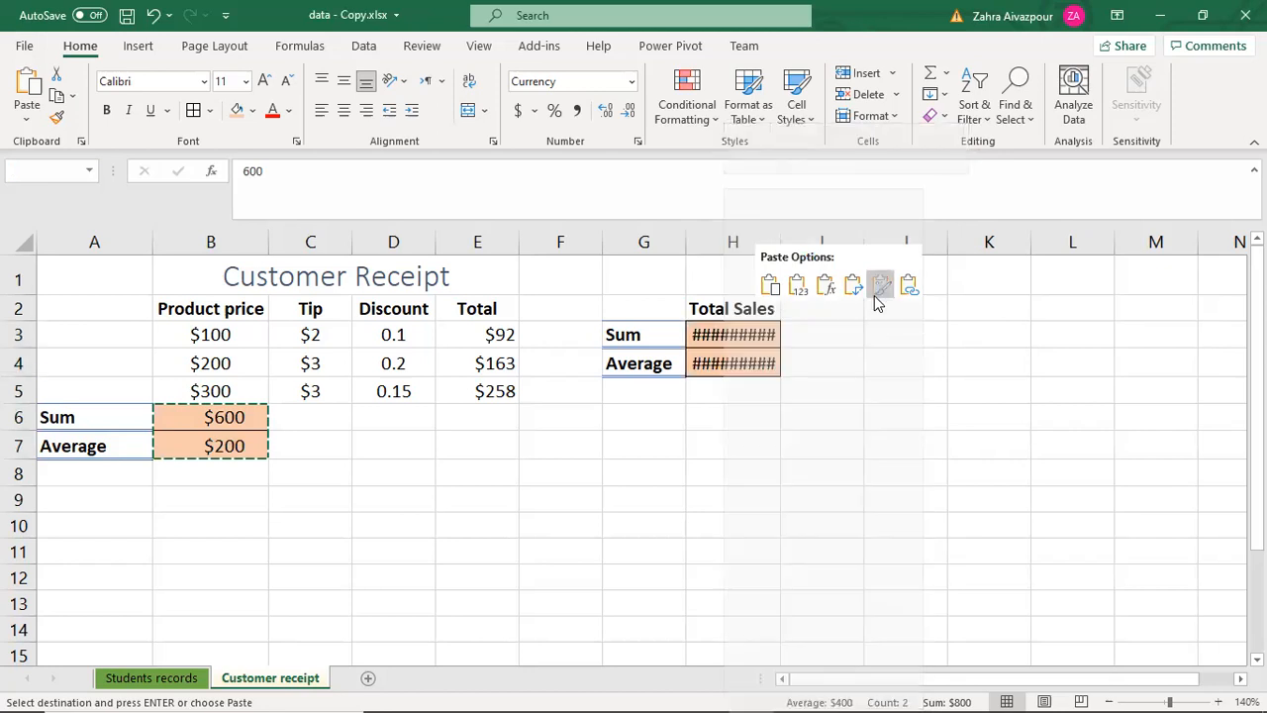
{"action": "double_click", "coordinate": [780, 244]}
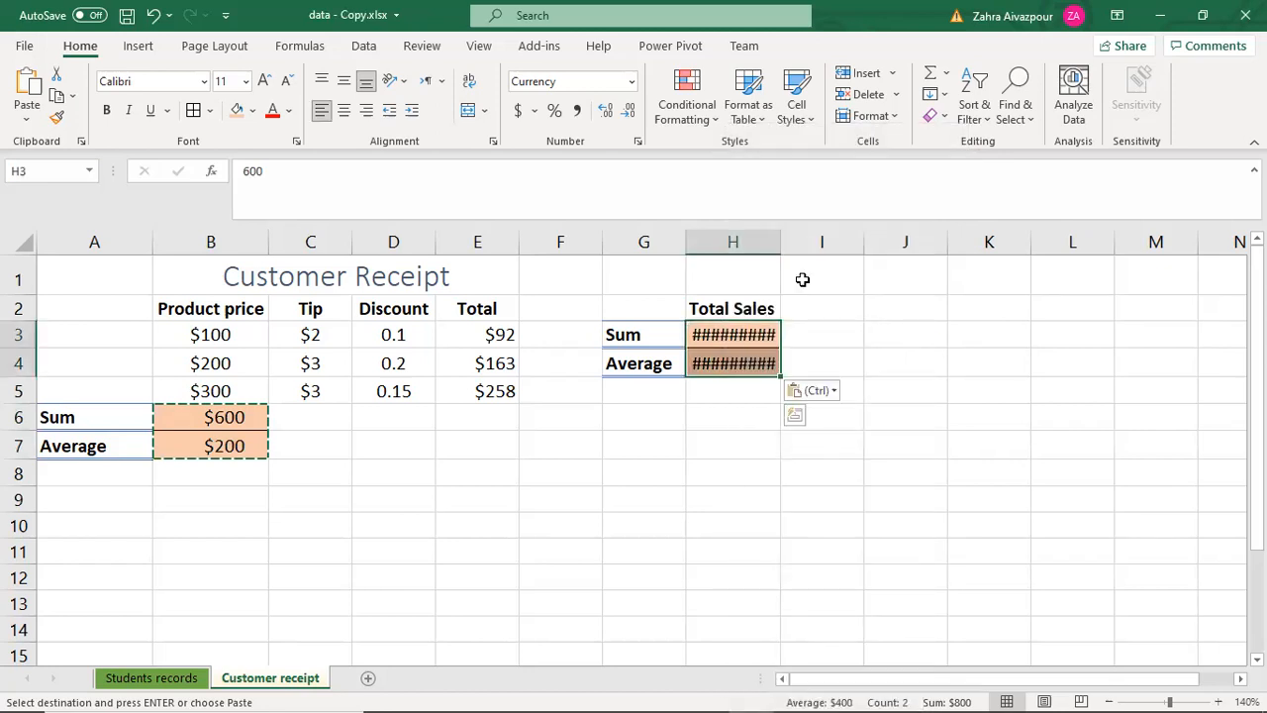
Step: Clear the pending copy marquee around B6:B7
{"action": "left_click", "coordinate": [769, 392]}
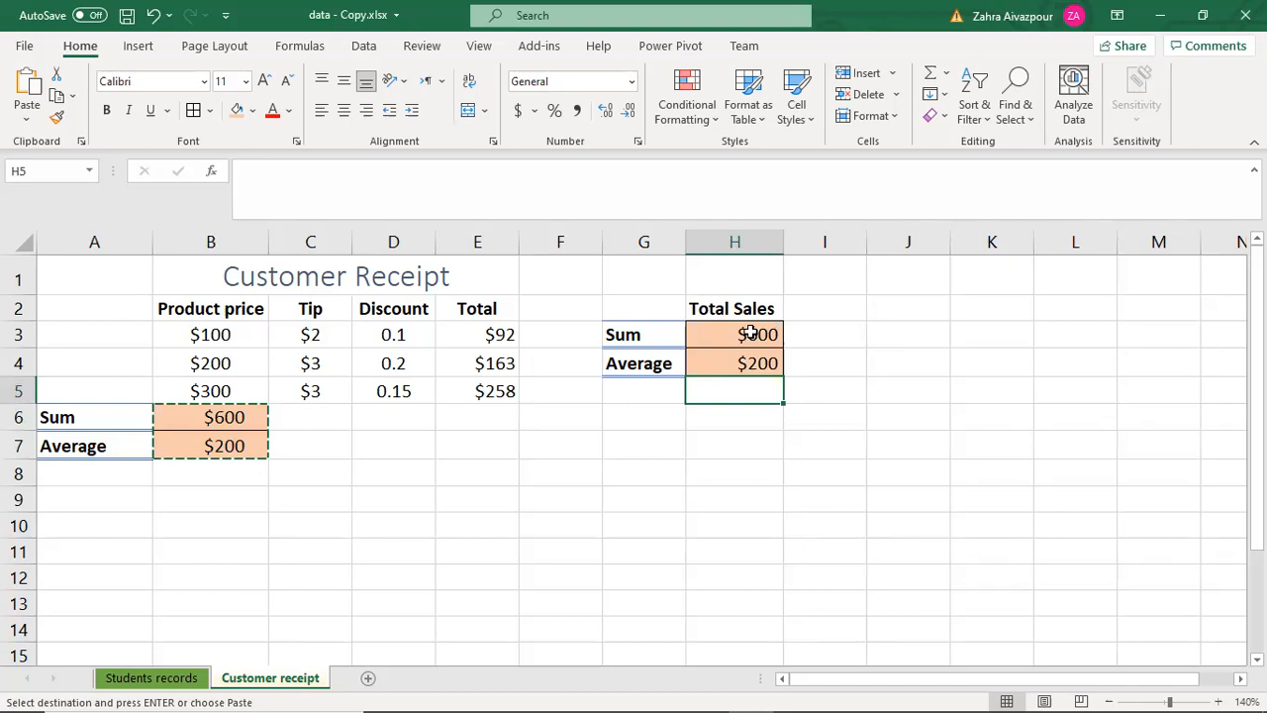
{"action": "key", "text": "Escape"}
{"action": "left_click", "coordinate": [592, 442]}
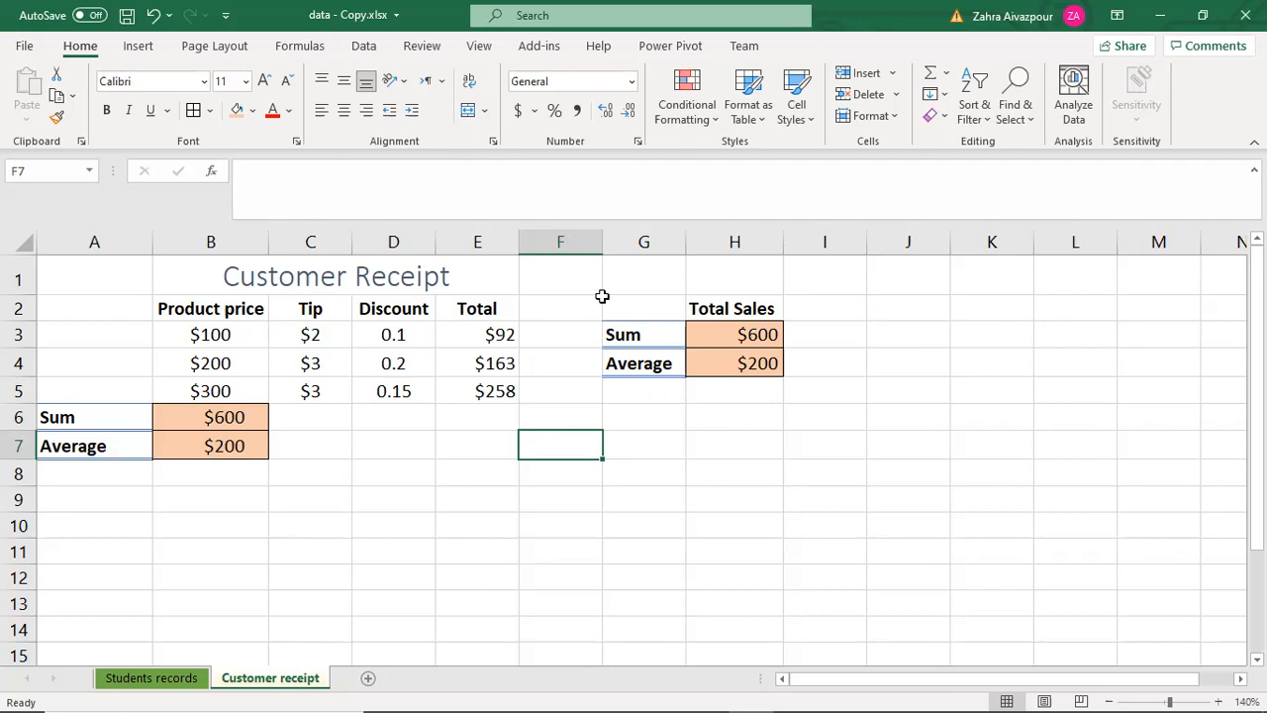
{"action": "left_click", "coordinate": [744, 433]}
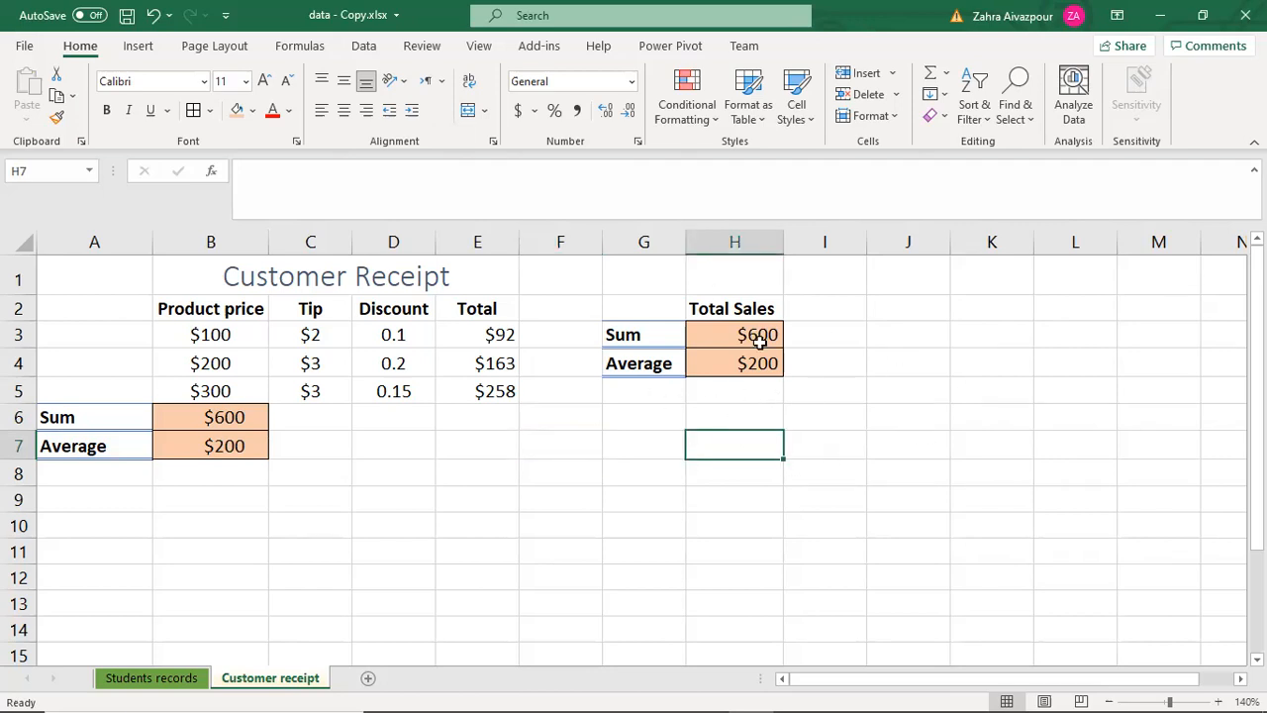
{"action": "left_click", "coordinate": [923, 334]}
{"action": "right_click", "coordinate": [922, 335]}
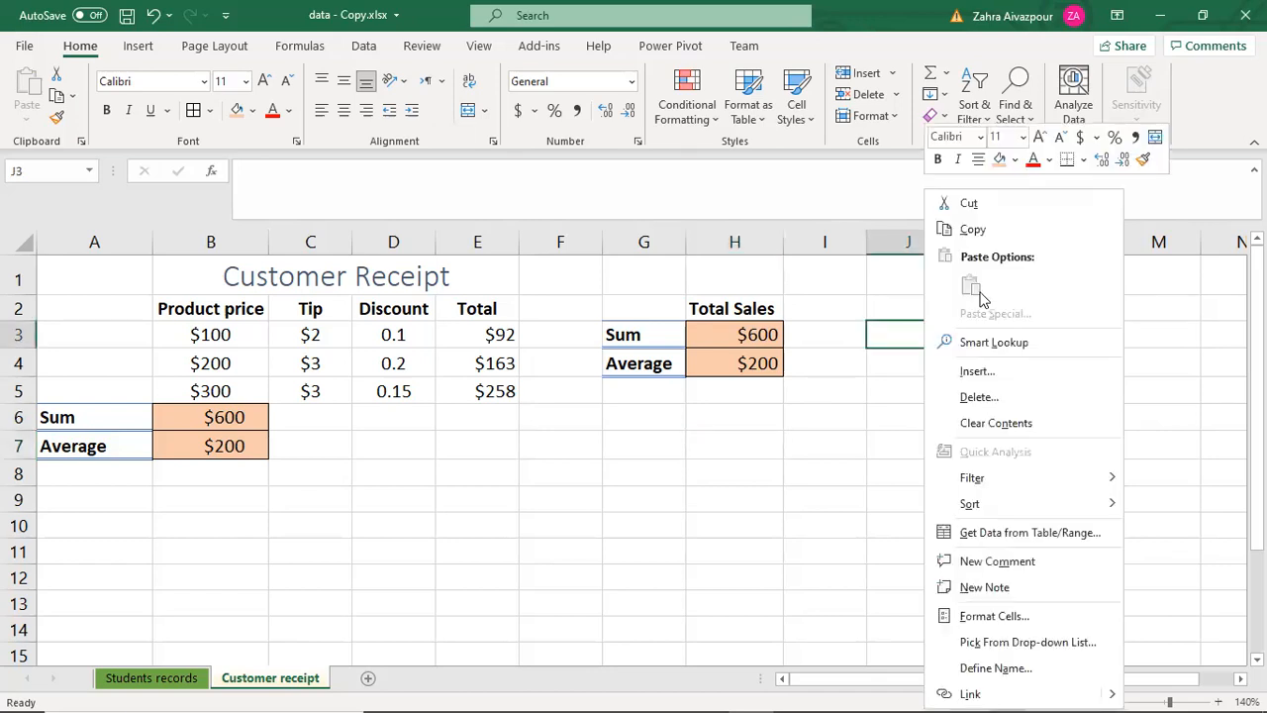
{"action": "key", "text": "Escape"}
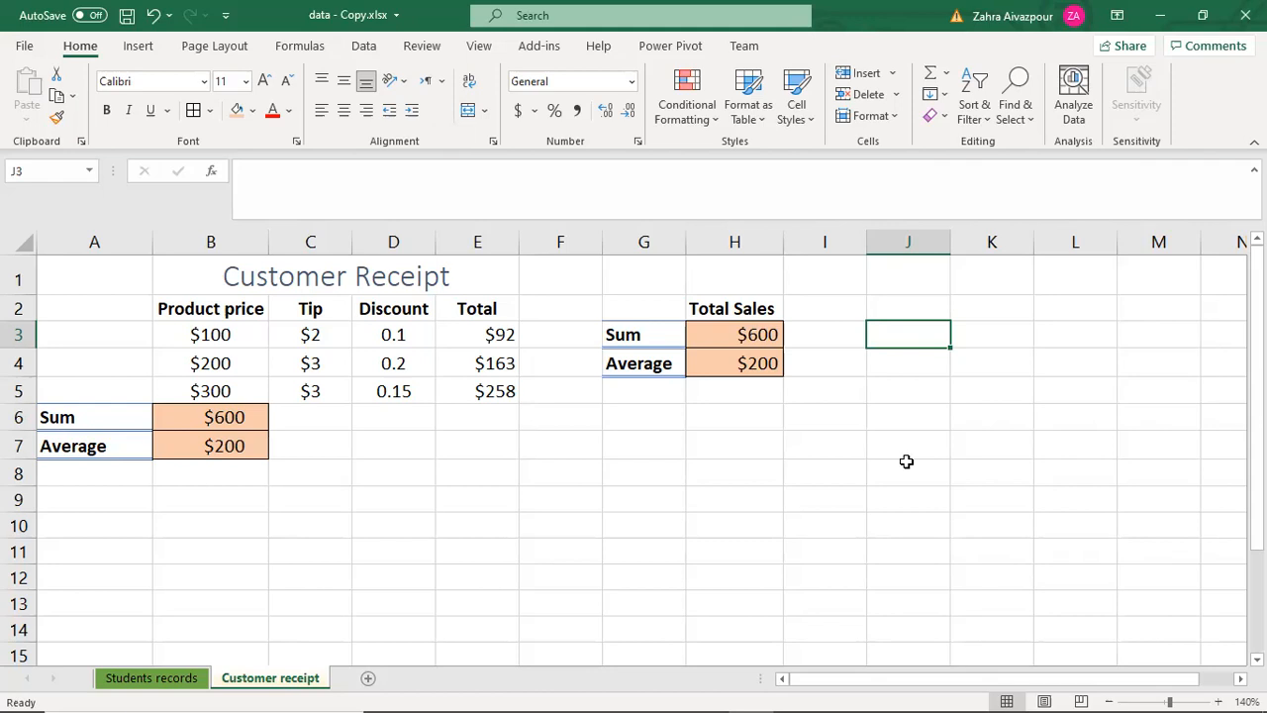
{"action": "left_click", "coordinate": [835, 397]}
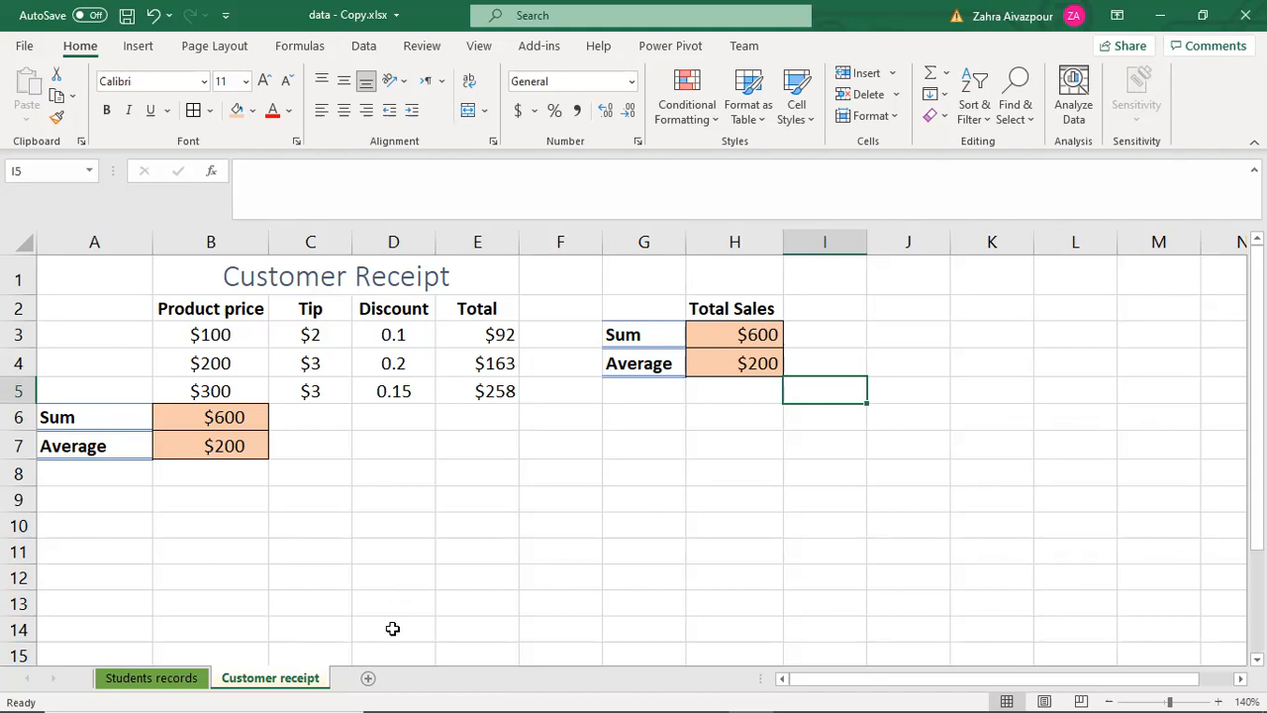
Step: Add a new worksheet after Customer receipt and name it Formulas
{"action": "left_click", "coordinate": [369, 680]}
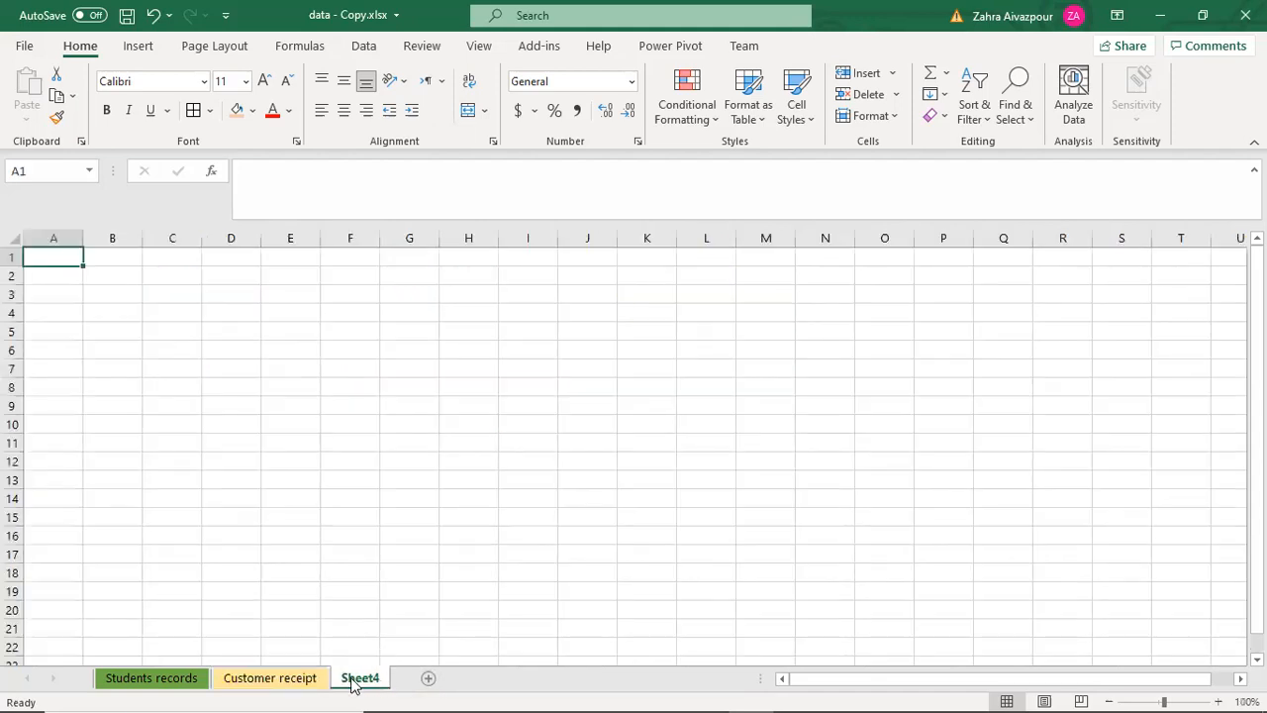
{"action": "right_click", "coordinate": [365, 680]}
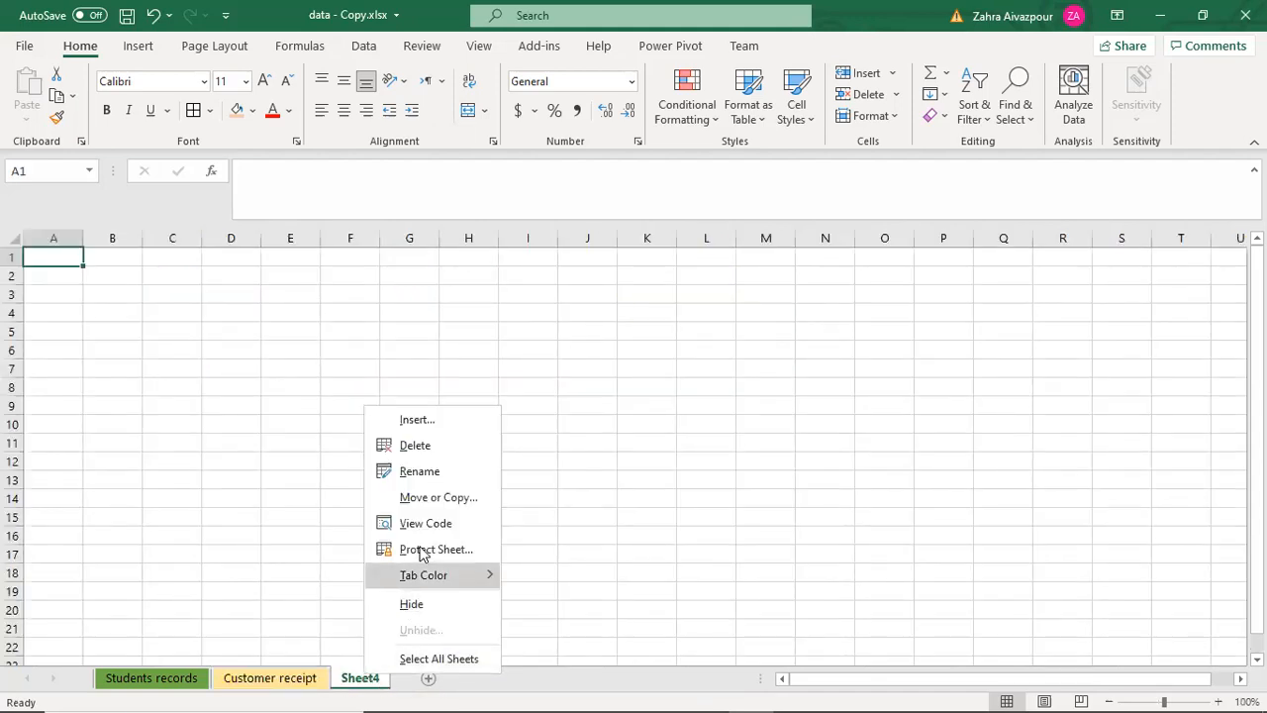
{"action": "left_click", "coordinate": [418, 471]}
{"action": "type", "text": "Fo"}
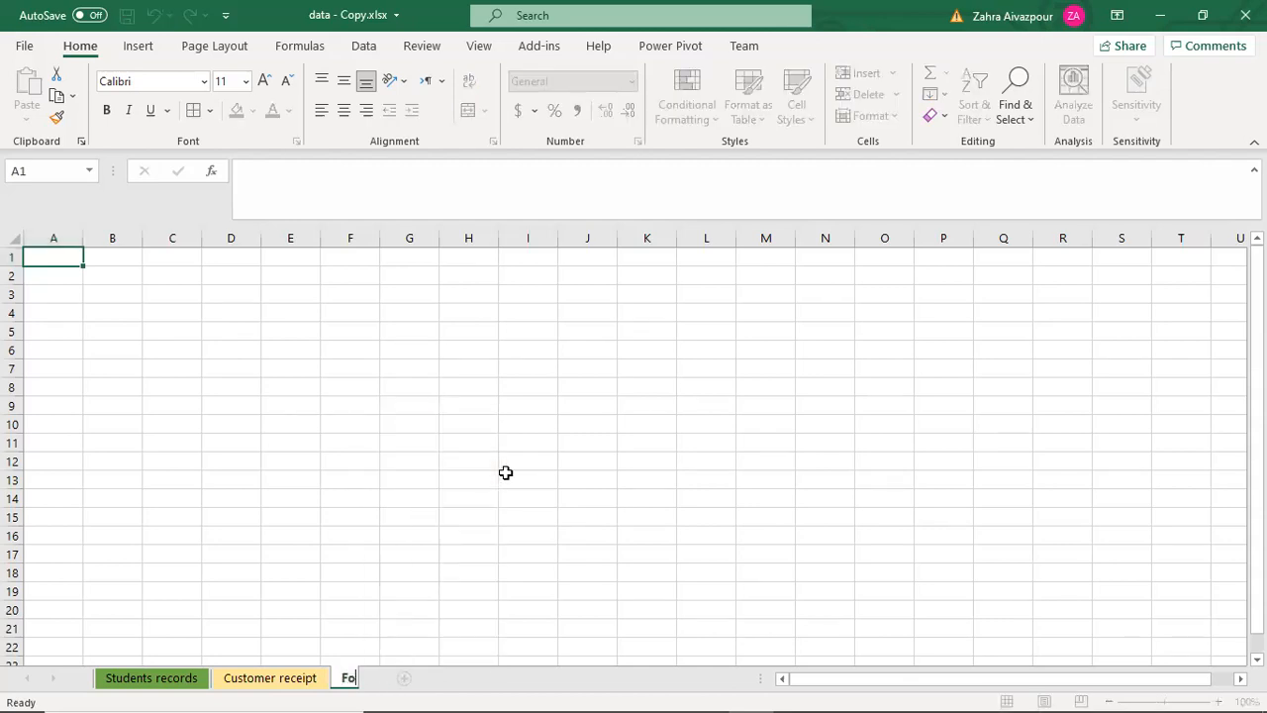
{"action": "type", "text": "rmulas"}
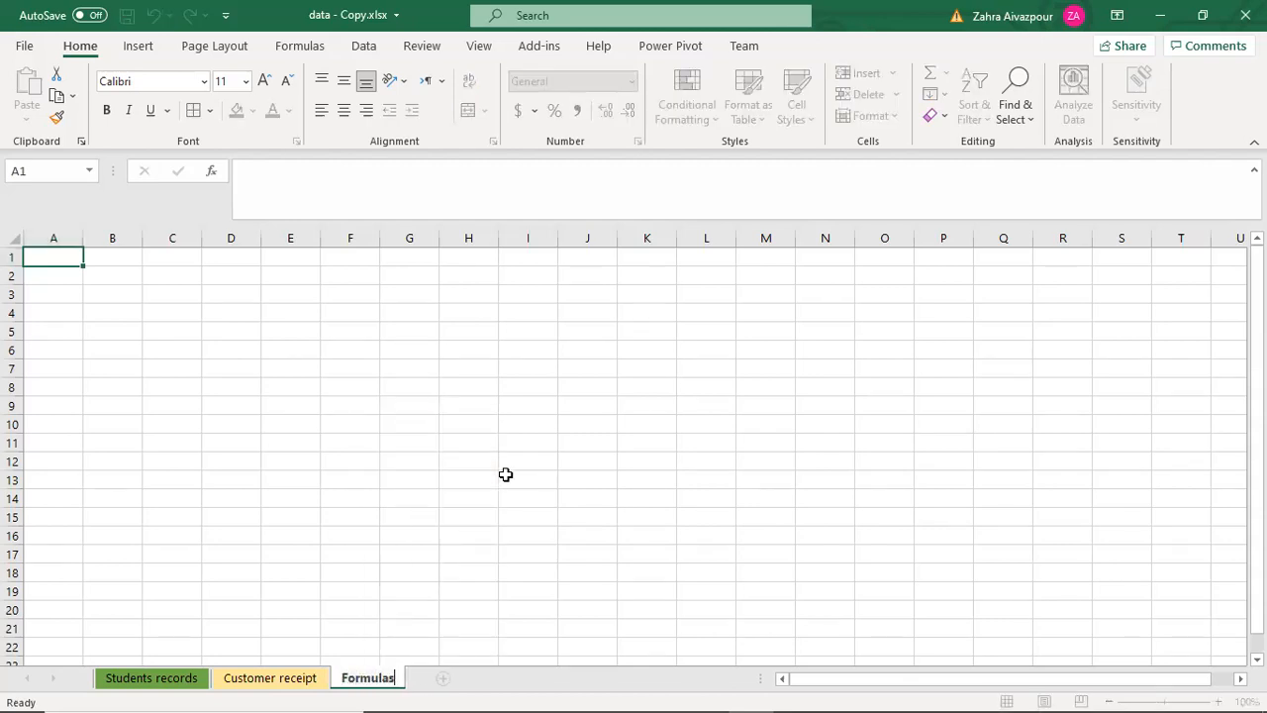
{"action": "key", "text": "Return"}
{"action": "left_click", "coordinate": [409, 645]}
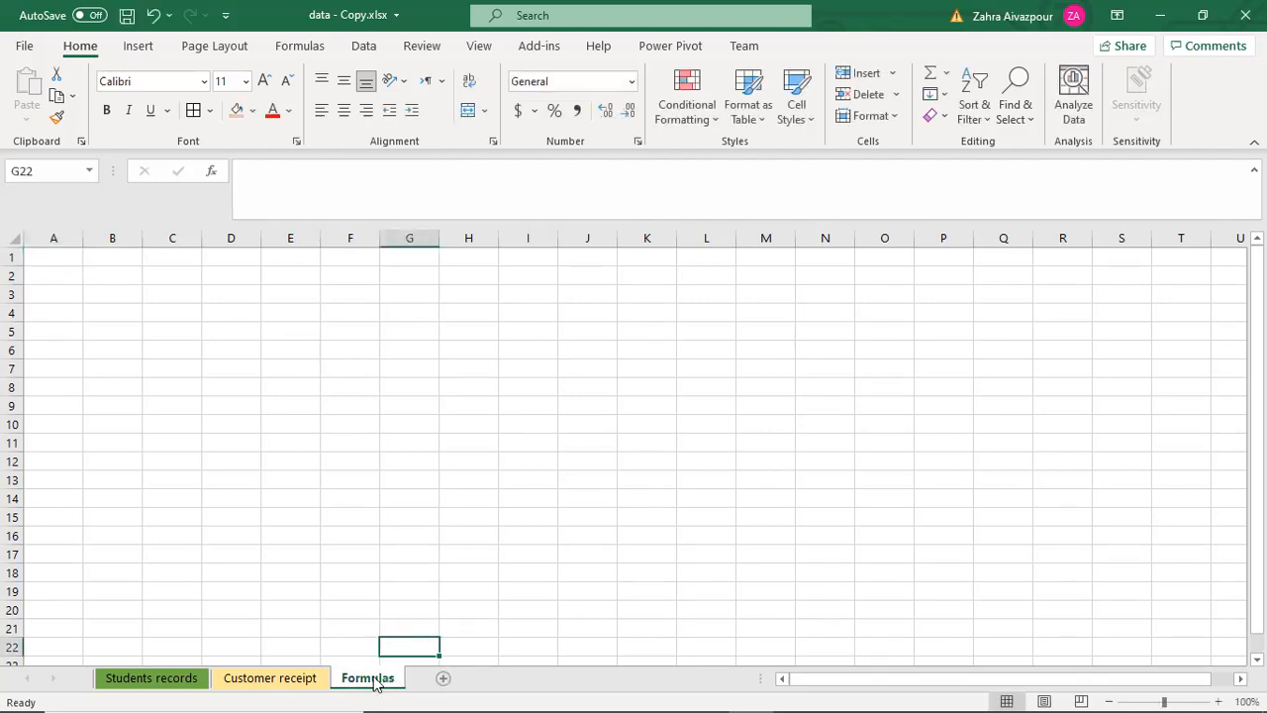
Step: Give the Formulas sheet tab a dark blue theme colour
{"action": "right_click", "coordinate": [376, 681]}
{"action": "mouse_move", "coordinate": [457, 584]}
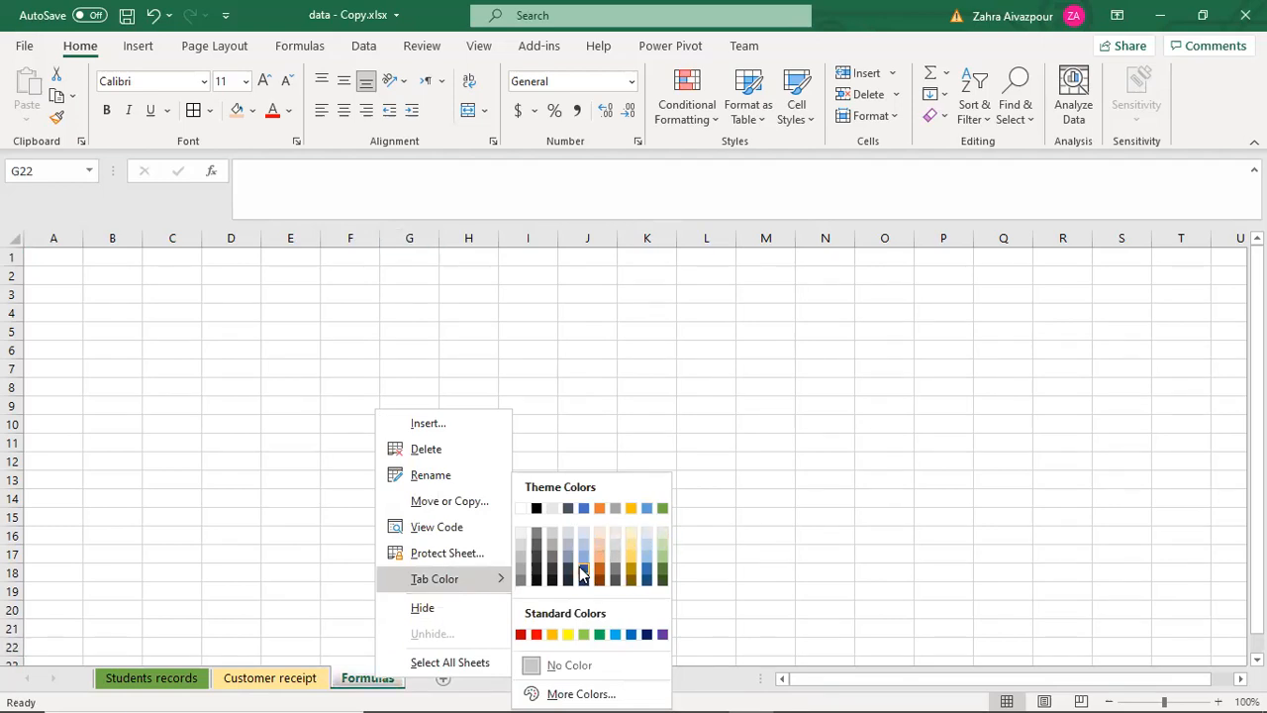
{"action": "left_click", "coordinate": [311, 569]}
Step: Copy the receipt table A1:E7 from the Customer receipt sheet and paste it at A2 of the Formulas sheet
{"action": "left_click", "coordinate": [270, 679]}
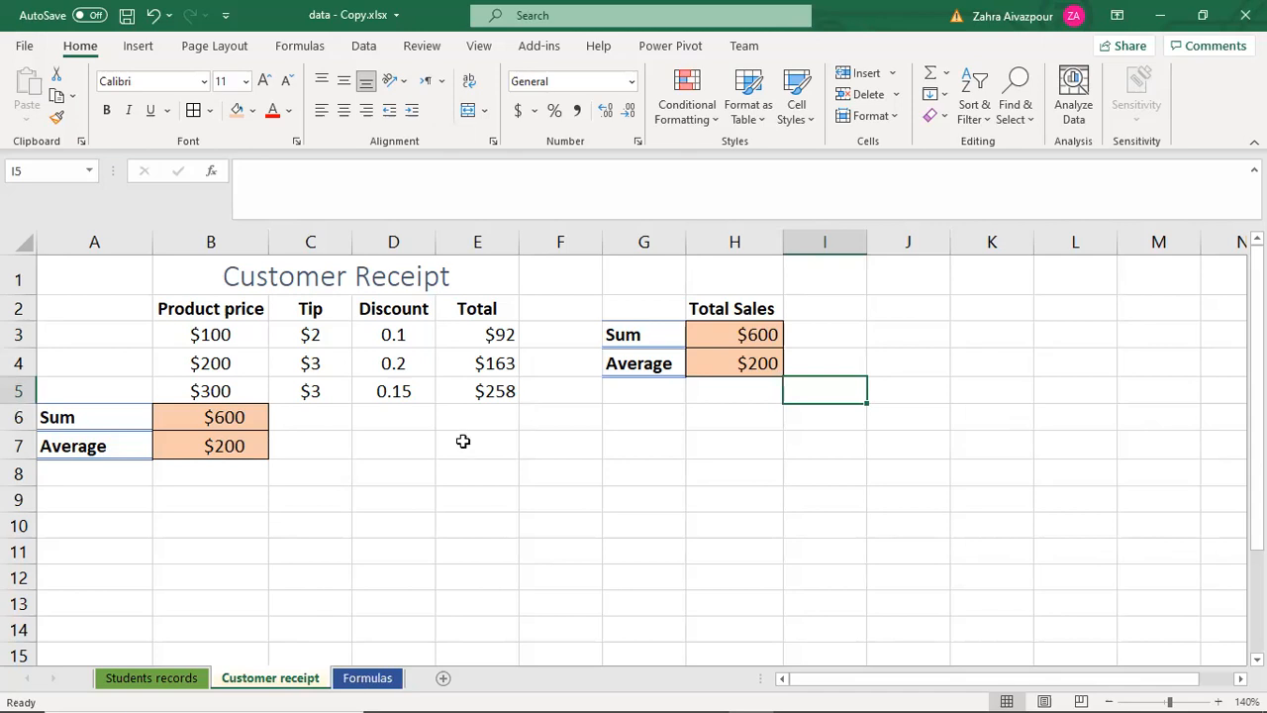
{"action": "left_click_drag", "start_coordinate": [87, 262], "coordinate": [422, 452]}
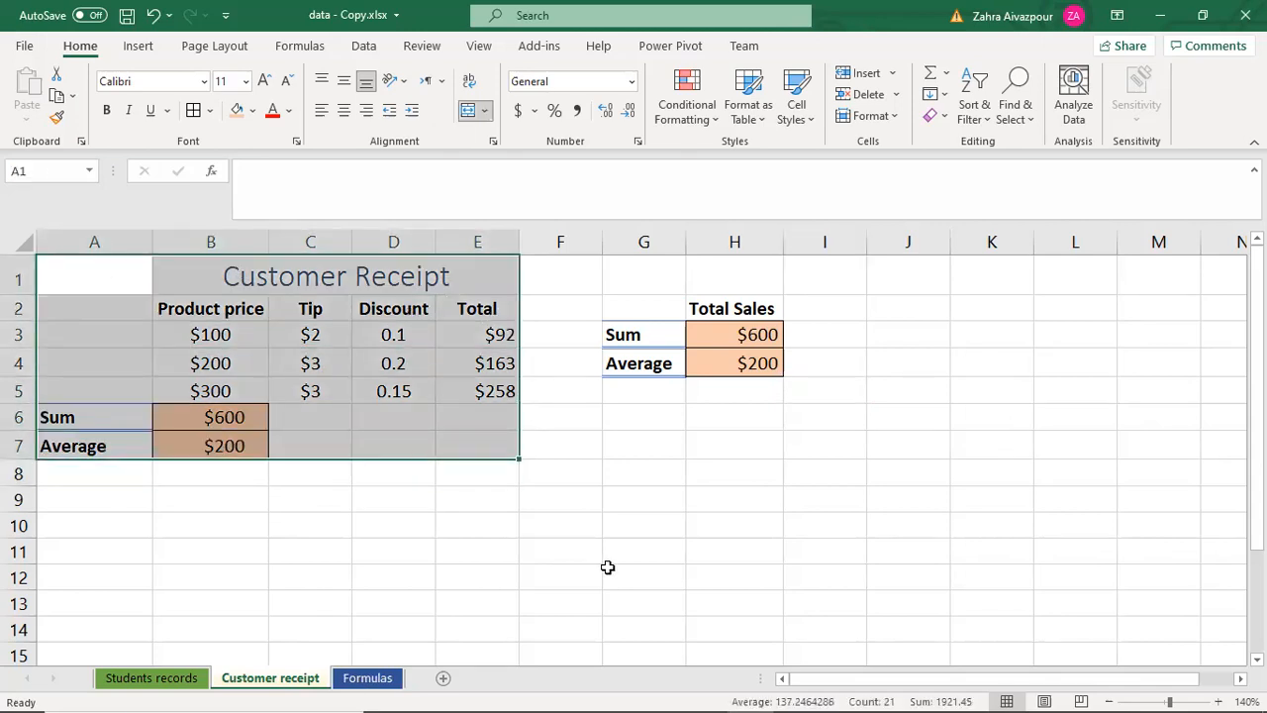
{"action": "key", "text": "ctrl+c"}
{"action": "left_click", "coordinate": [368, 678]}
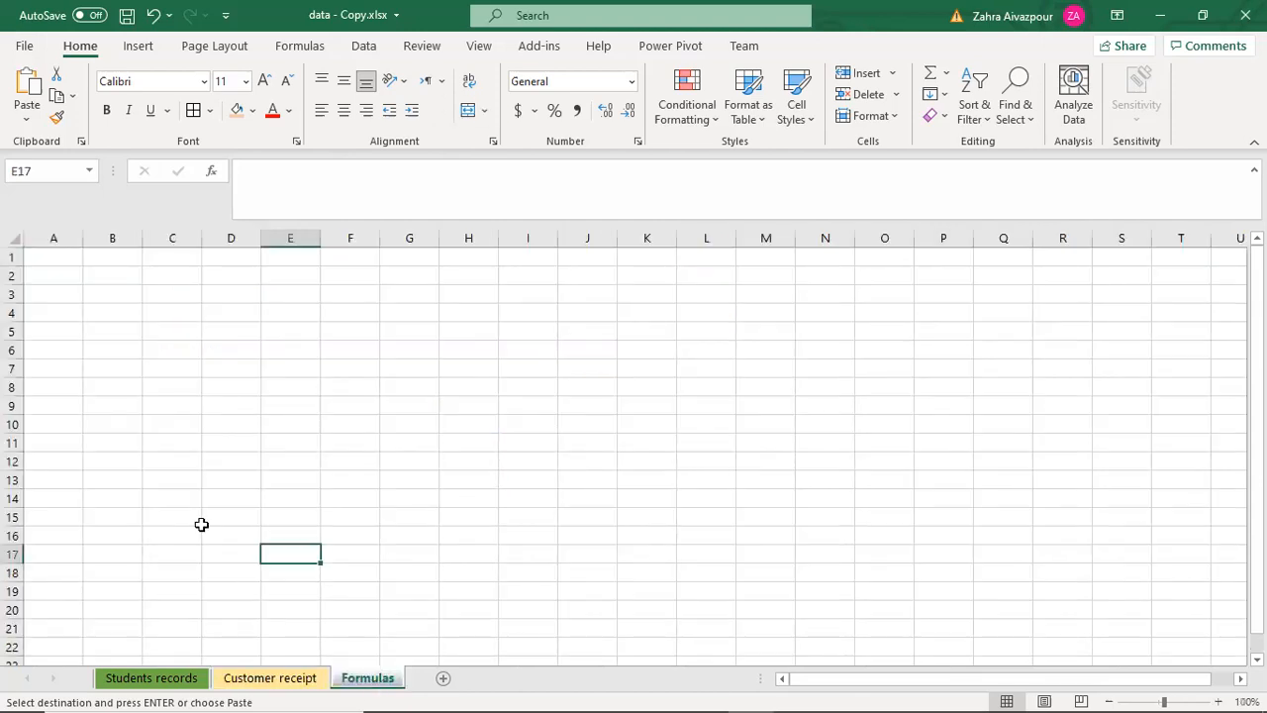
{"action": "left_click", "coordinate": [62, 272]}
{"action": "key", "text": "ctrl+v"}
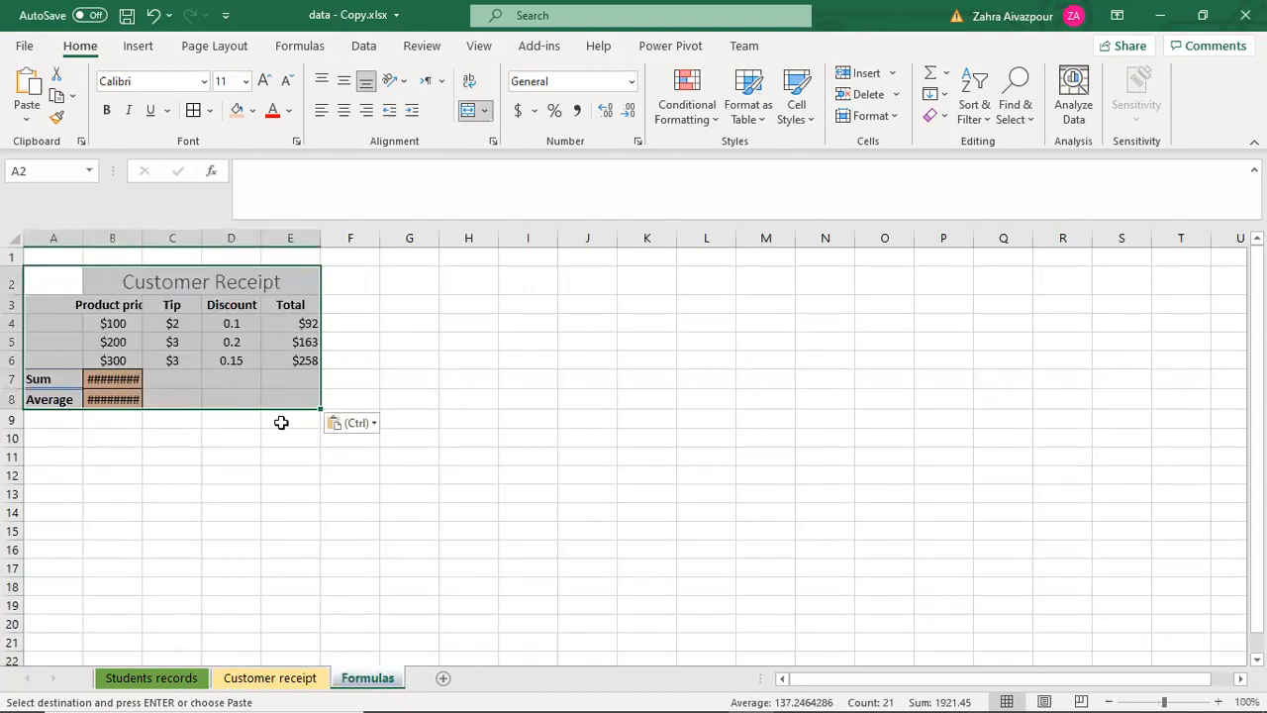
Step: Autofit column B of the Formulas sheet to its contents
{"action": "left_click", "coordinate": [414, 395]}
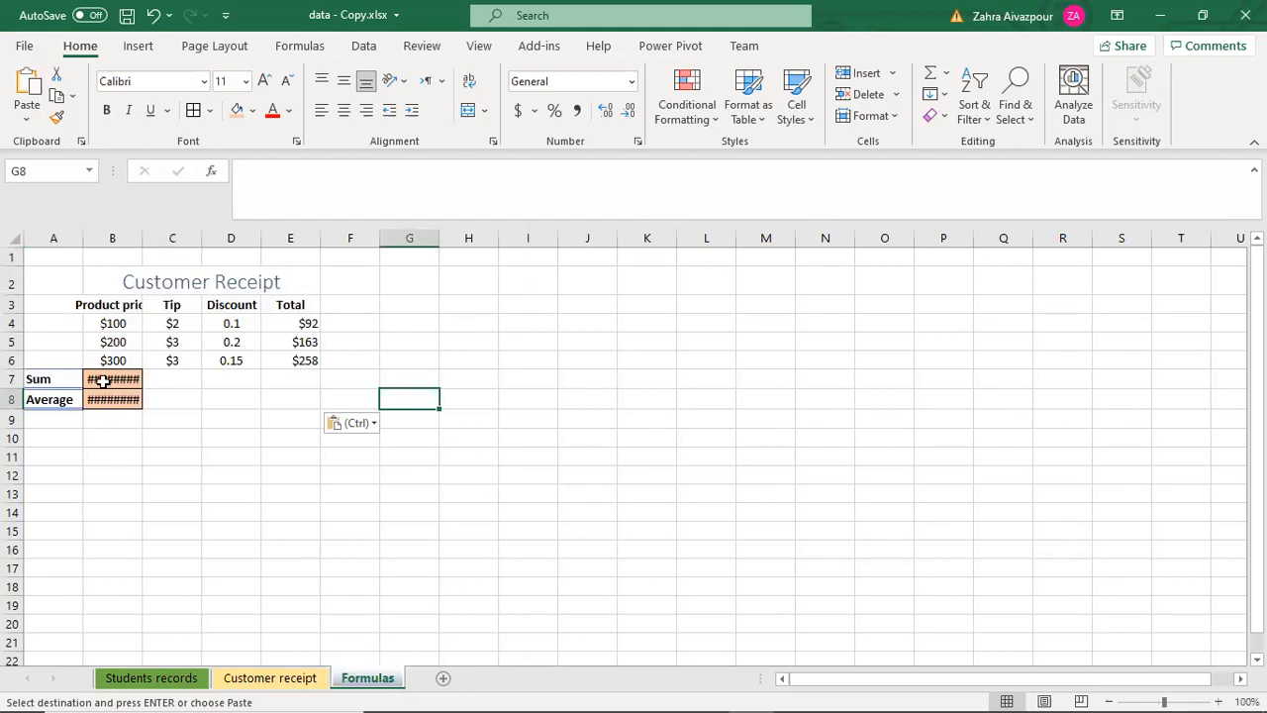
{"action": "double_click", "coordinate": [145, 238]}
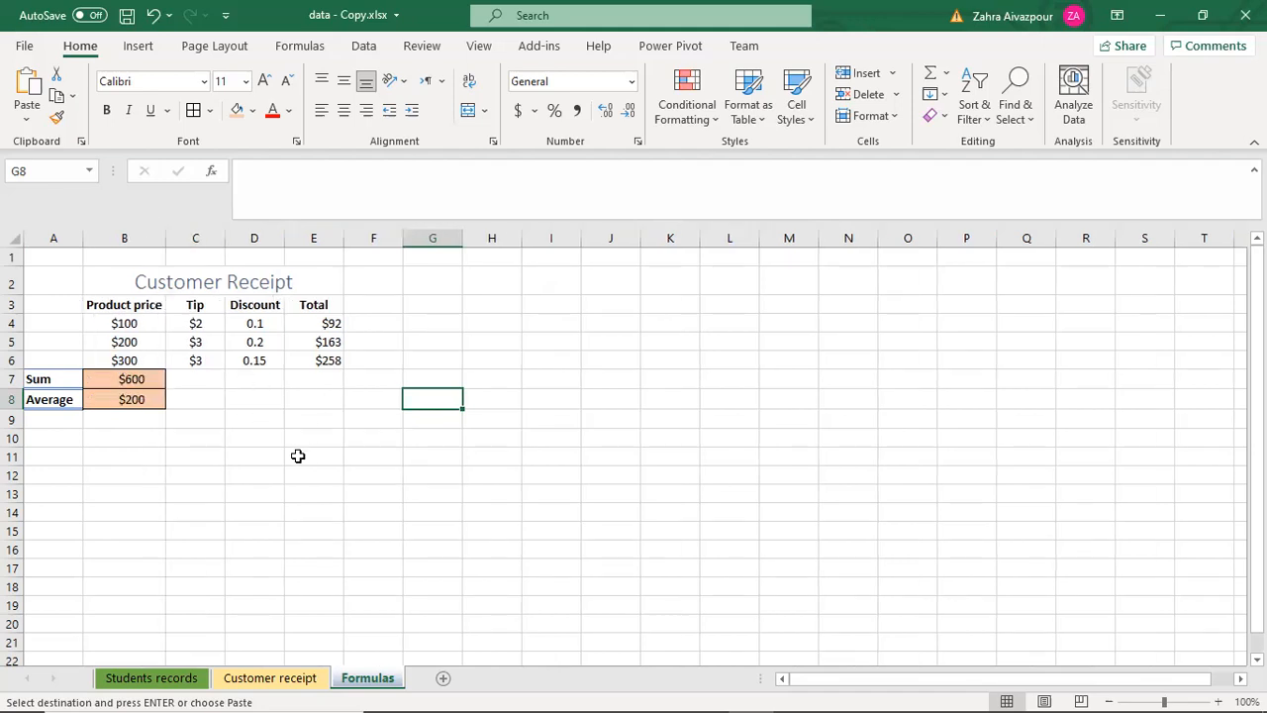
{"action": "left_click", "coordinate": [194, 445]}
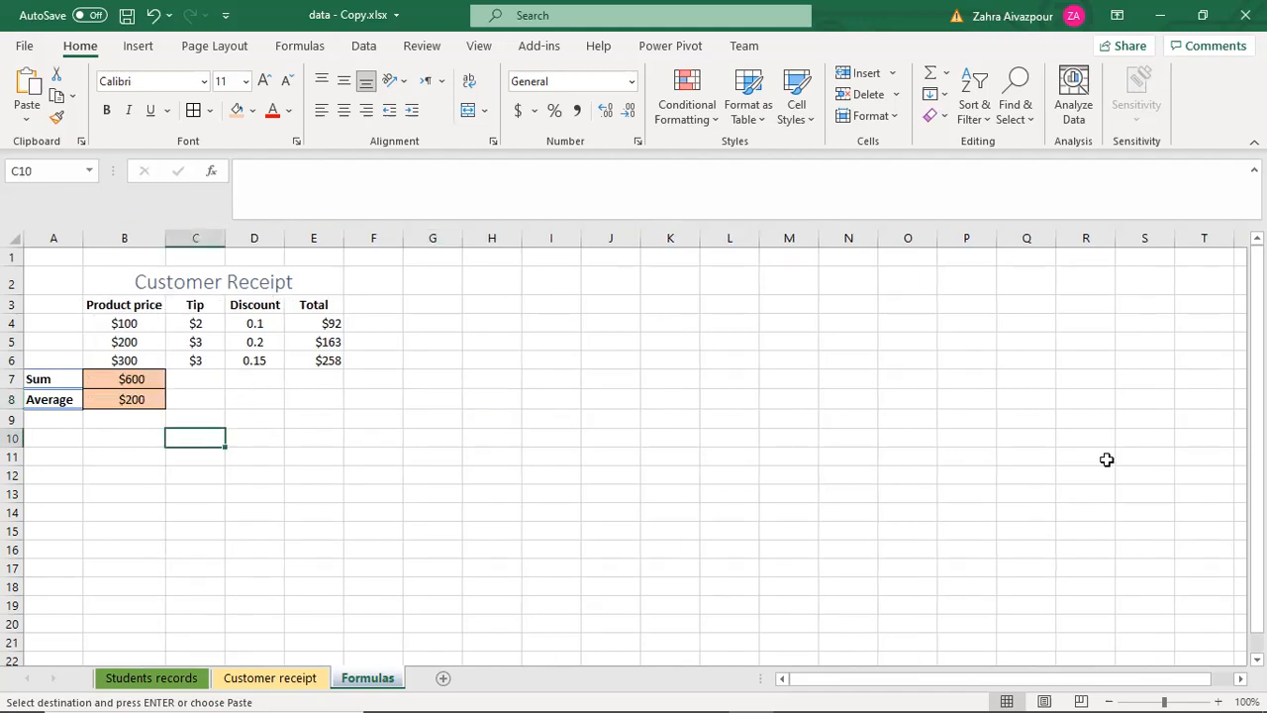
Step: Select the pasted receipt A2:E8 and display the Formulas sheet's cell formulas instead of their results
{"action": "left_click", "coordinate": [1225, 699]}
{"action": "left_click", "coordinate": [1225, 699]}
{"action": "left_click", "coordinate": [1226, 699]}
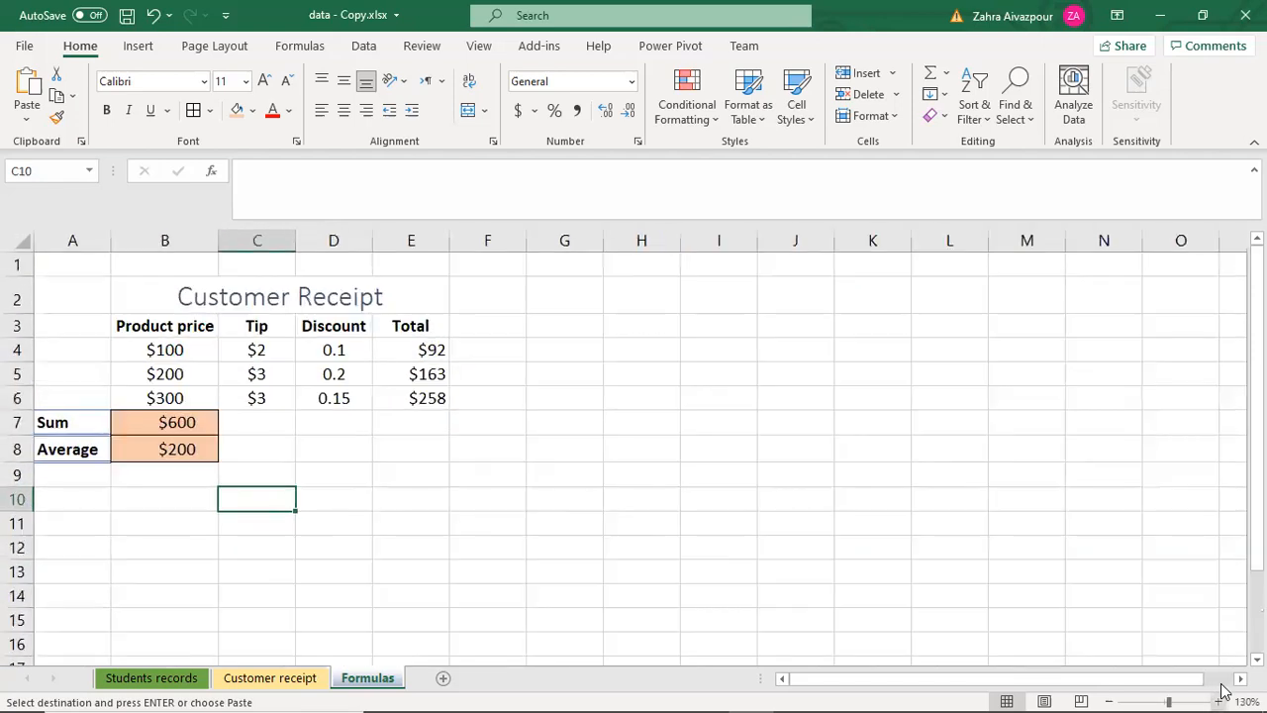
{"action": "left_click", "coordinate": [1223, 689]}
{"action": "left_click_drag", "start_coordinate": [66, 303], "coordinate": [418, 461]}
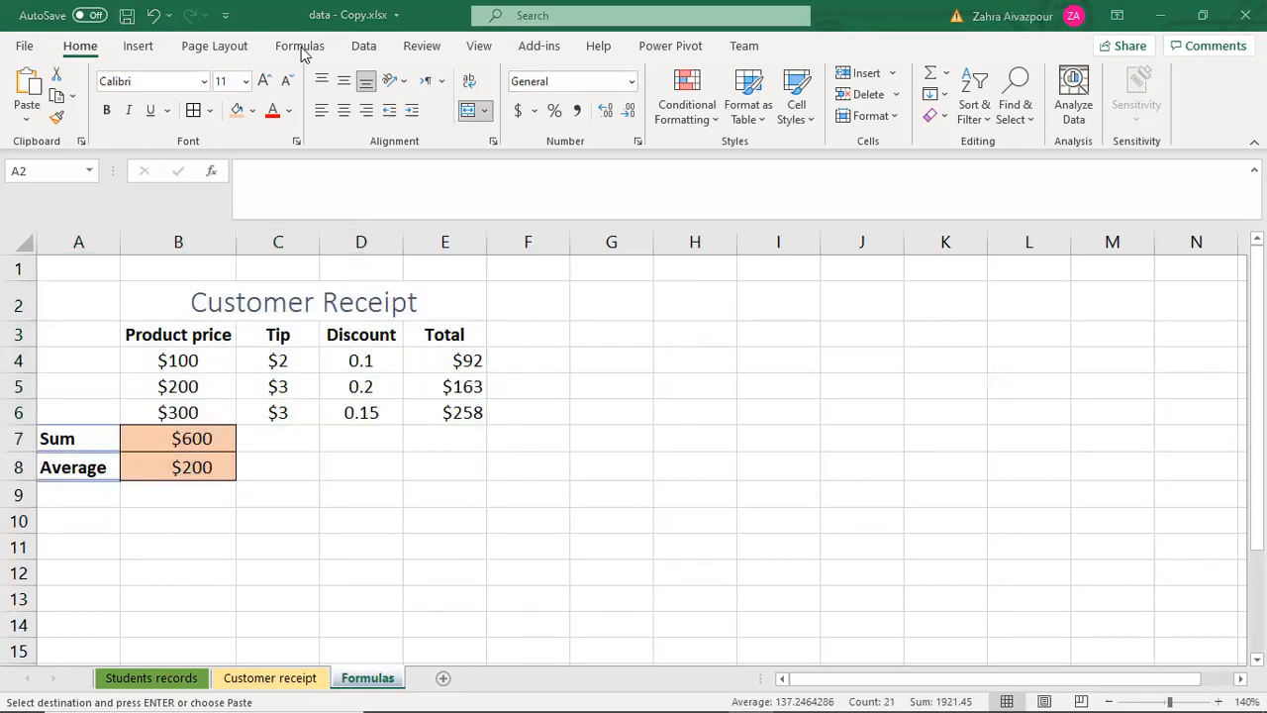
{"action": "left_click", "coordinate": [301, 47]}
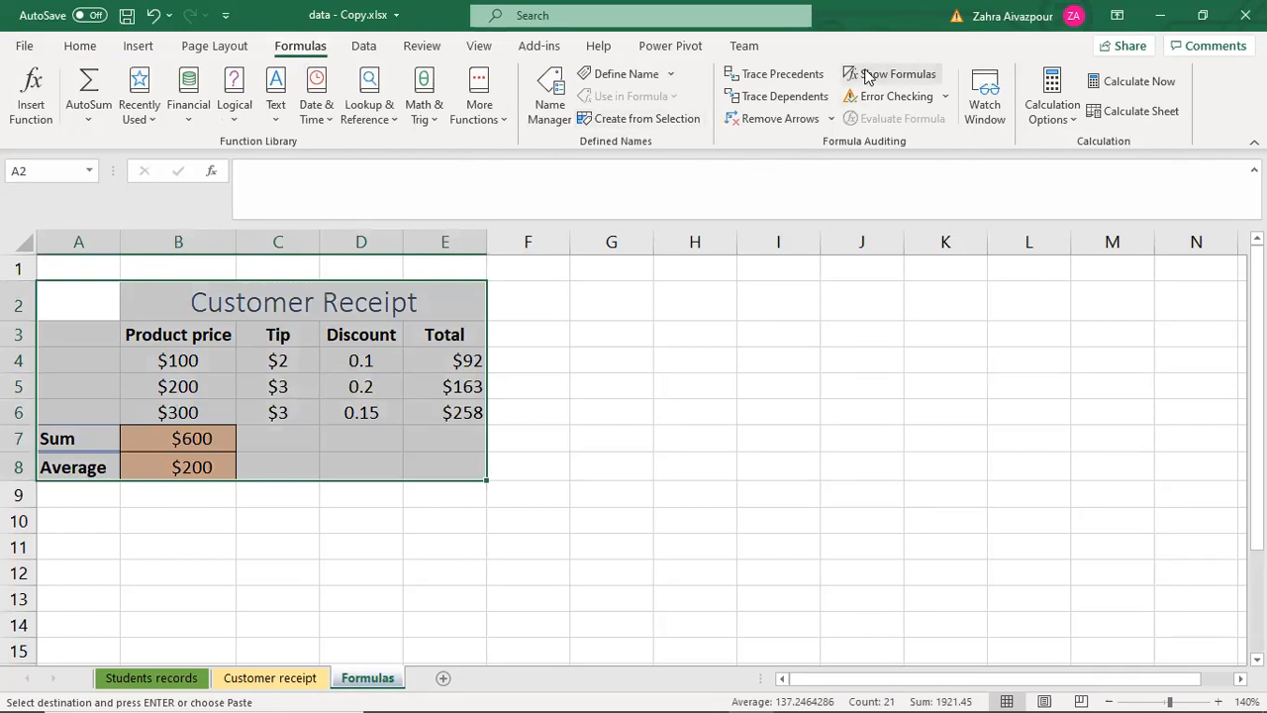
{"action": "left_click", "coordinate": [916, 83]}
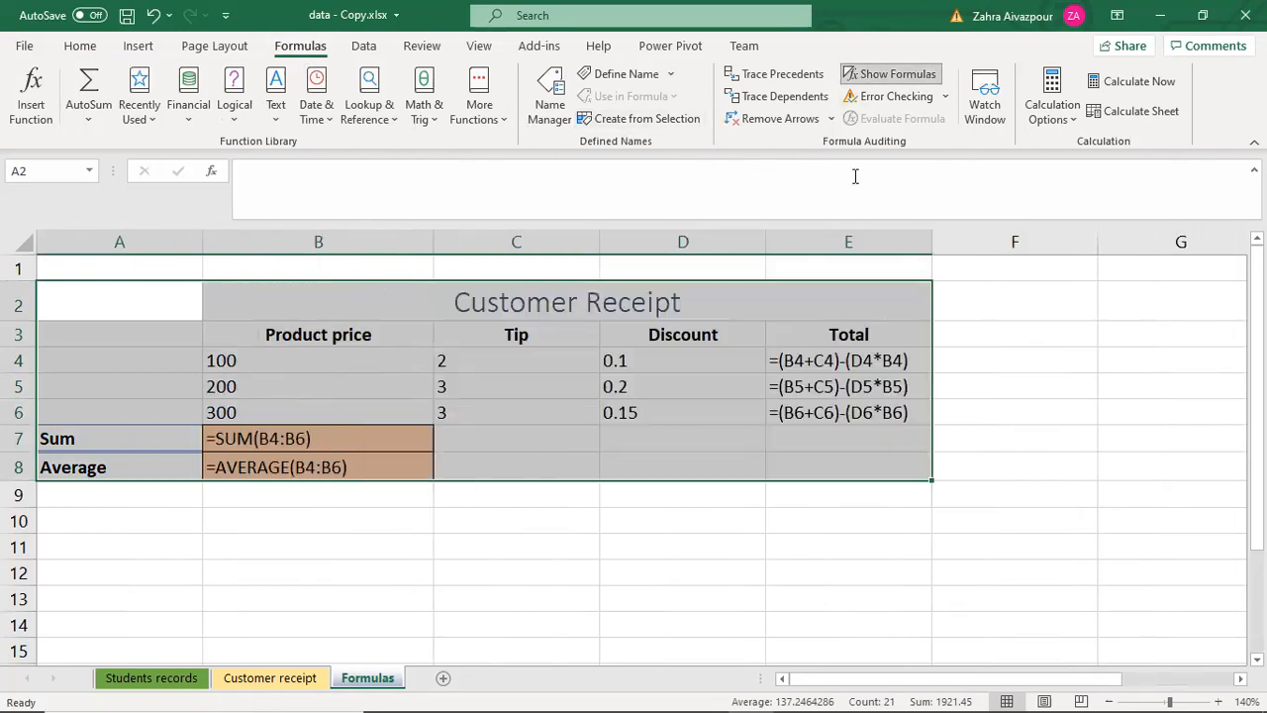
Step: Compare the values on the Customer receipt sheet with the formulas shown on the Formulas sheet
{"action": "left_click", "coordinate": [297, 681]}
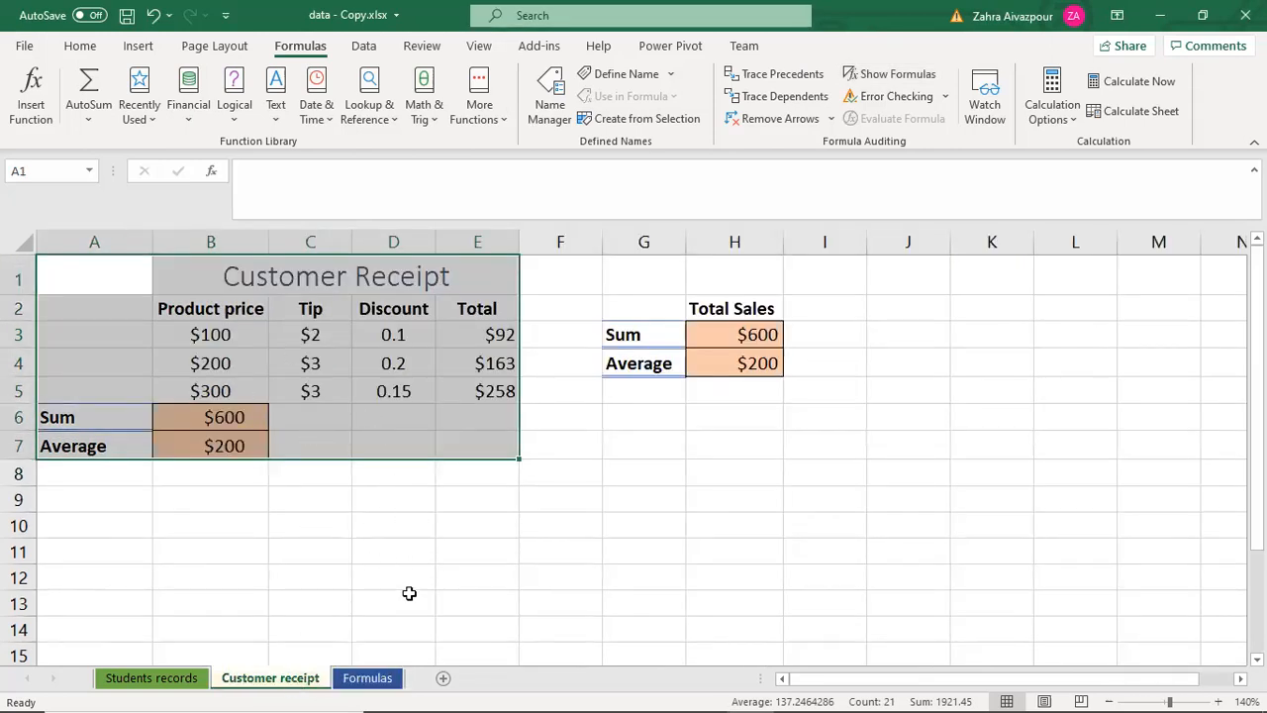
{"action": "left_click", "coordinate": [367, 681]}
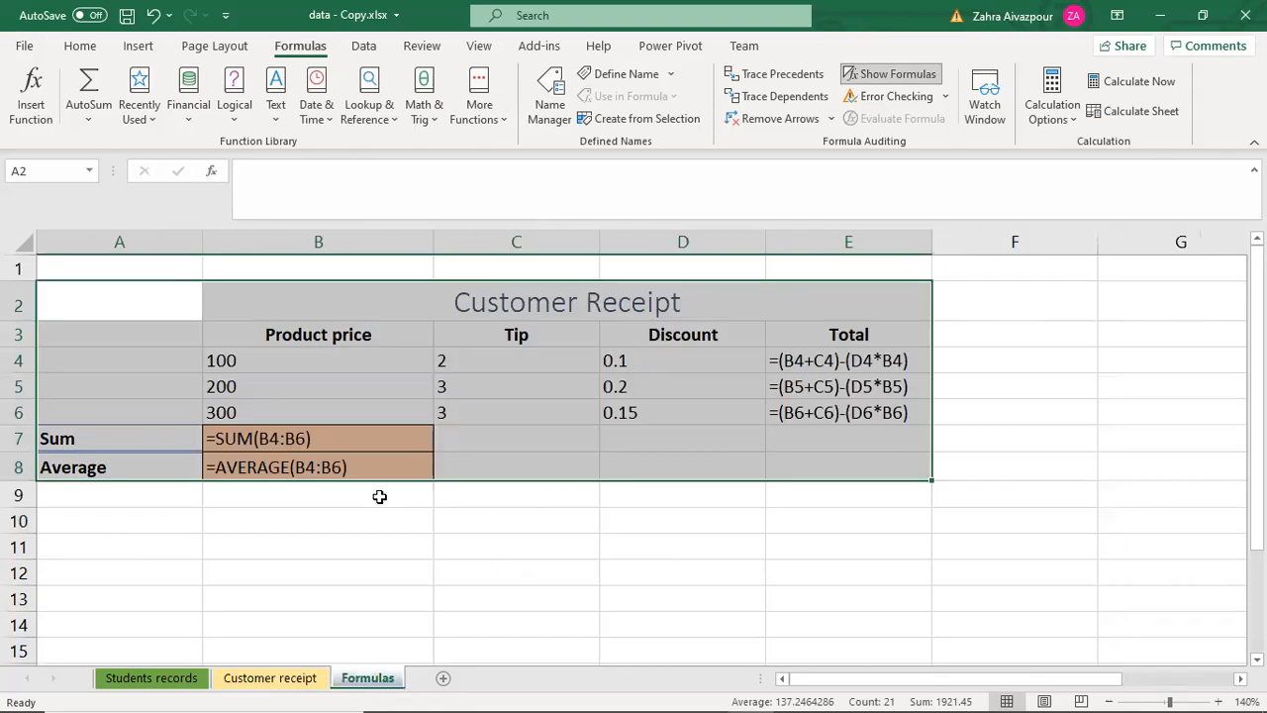
{"action": "left_click", "coordinate": [980, 423]}
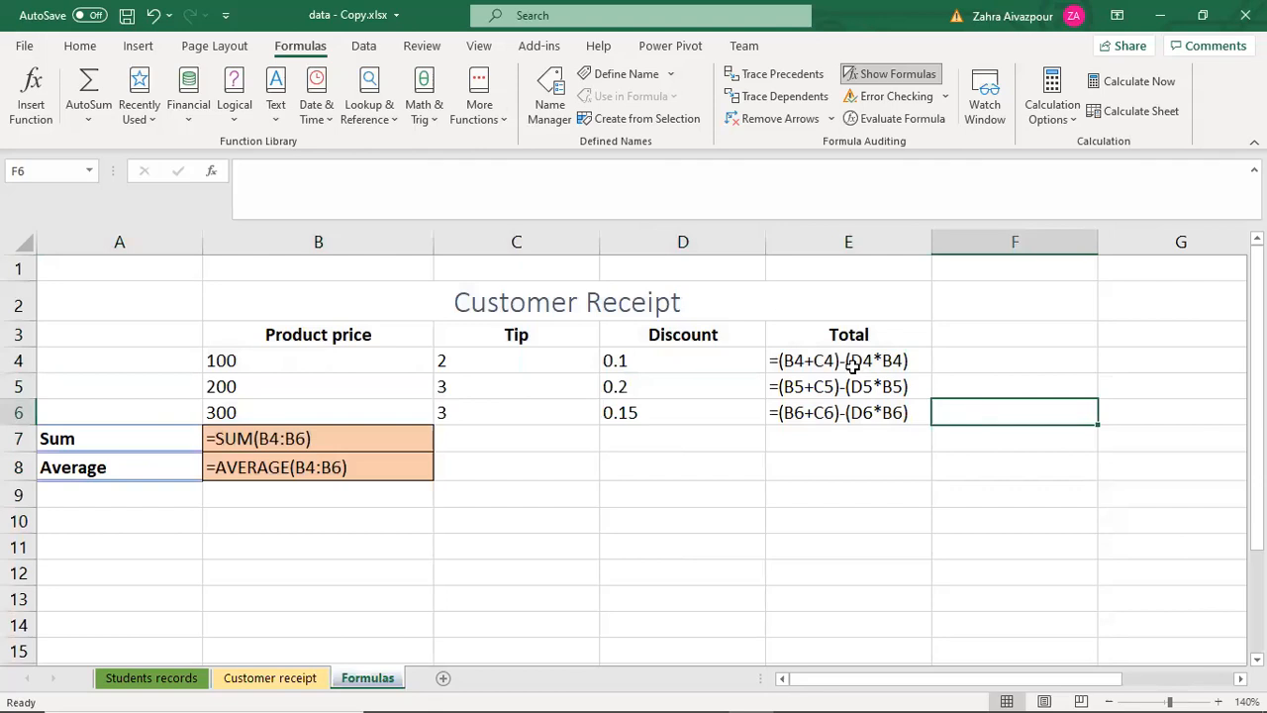
Step: Trace the precedents of the total formula in E4 and remove the tracer arrows
{"action": "left_click", "coordinate": [853, 365]}
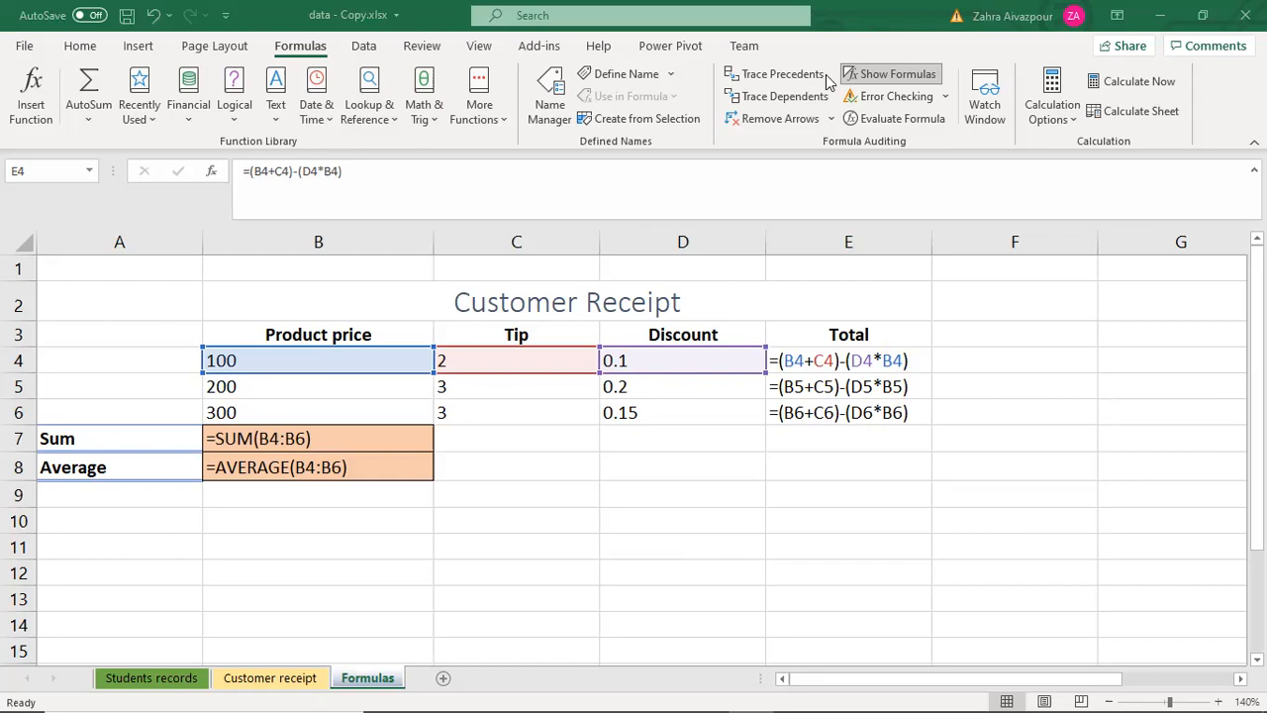
{"action": "left_click", "coordinate": [771, 85]}
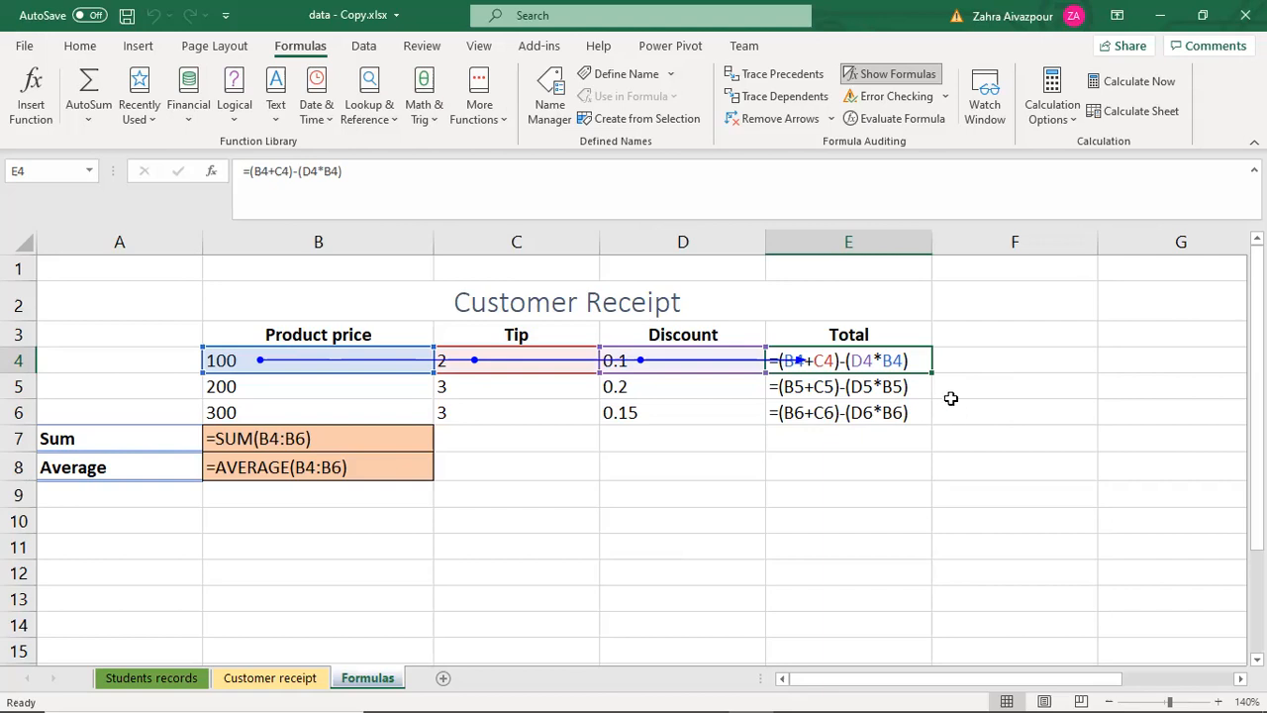
{"action": "left_click", "coordinate": [800, 121]}
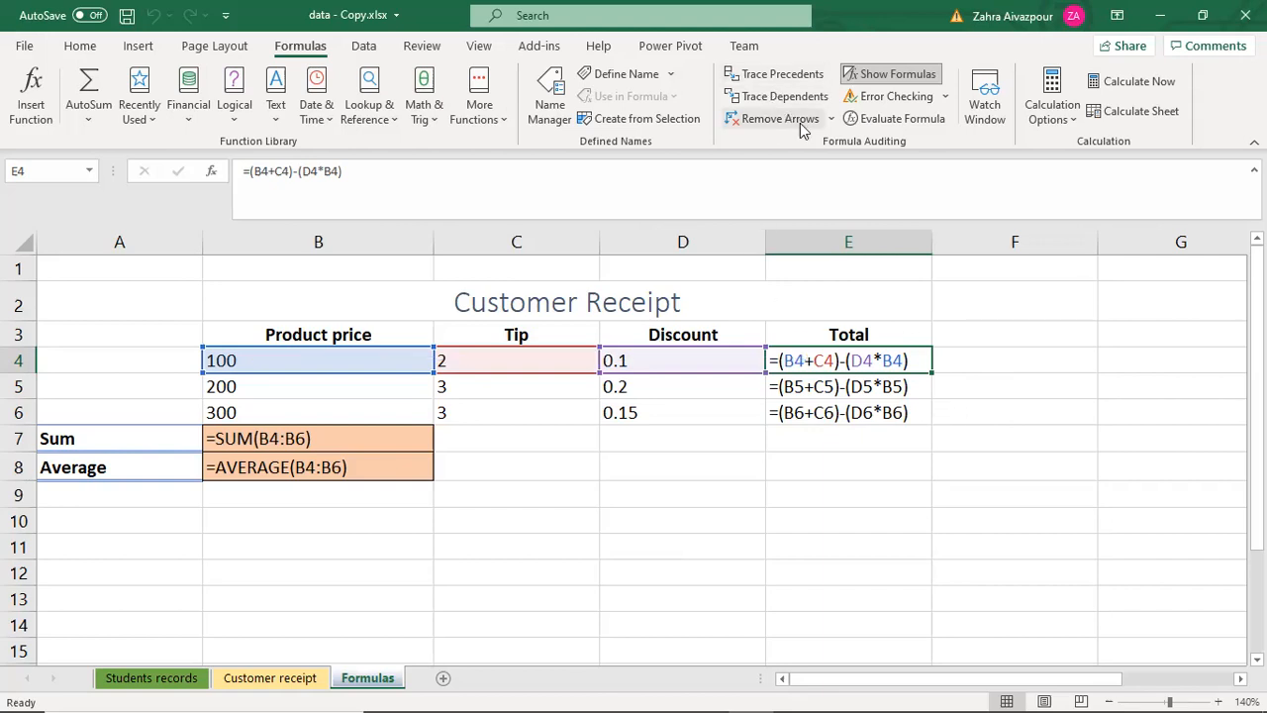
{"action": "left_click", "coordinate": [802, 121]}
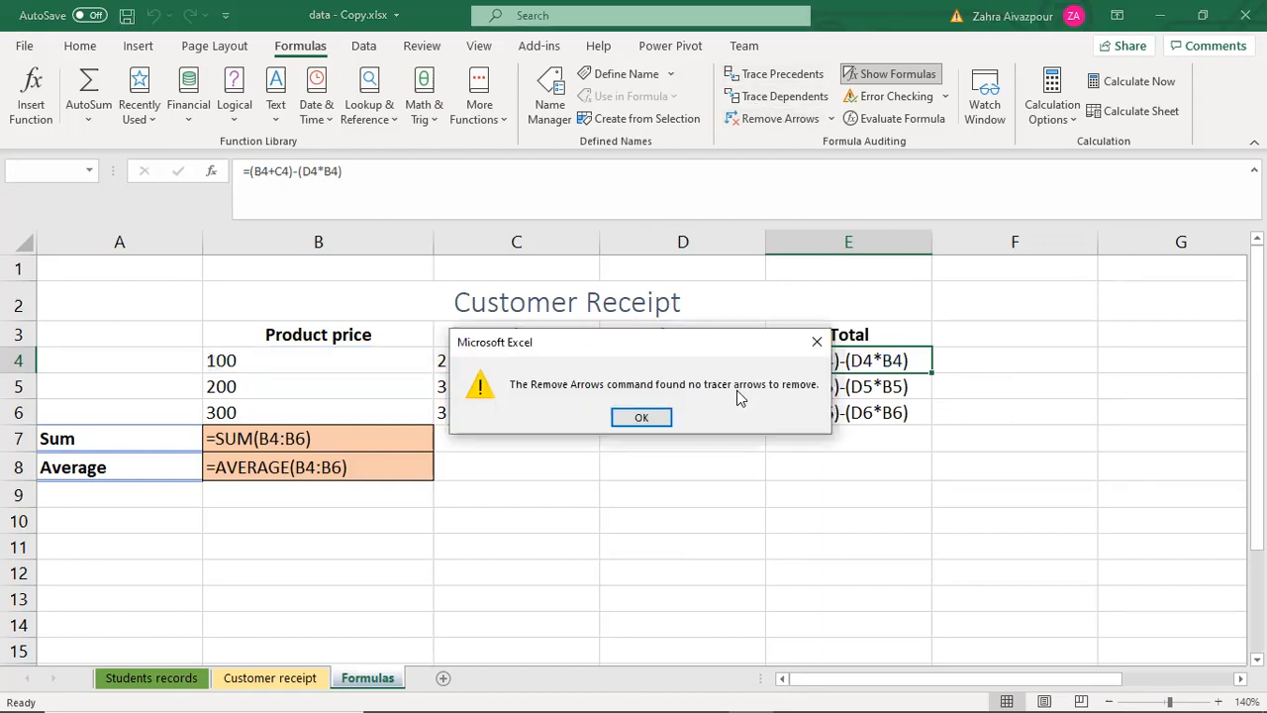
{"action": "left_click", "coordinate": [813, 346]}
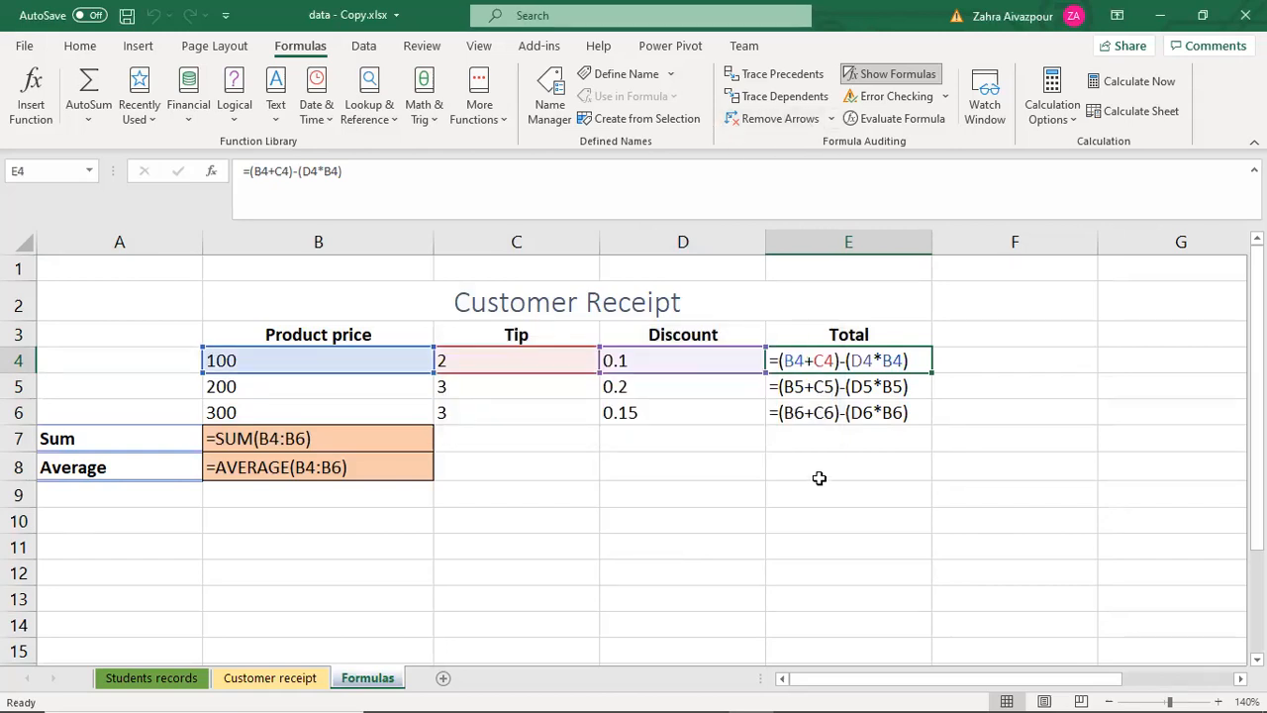
Step: Switch to the Customer receipt sheet and deselect the receipt range by selecting empty cell H8
{"action": "left_click", "coordinate": [267, 679]}
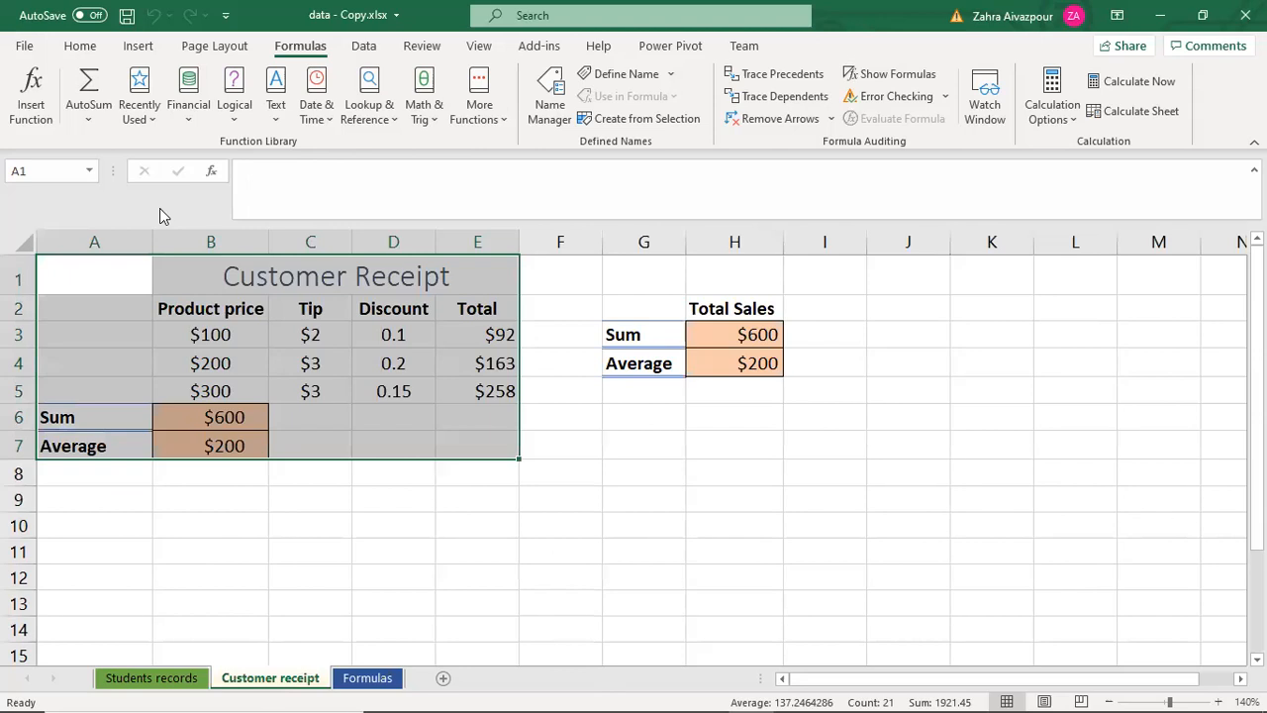
{"action": "left_click", "coordinate": [80, 50]}
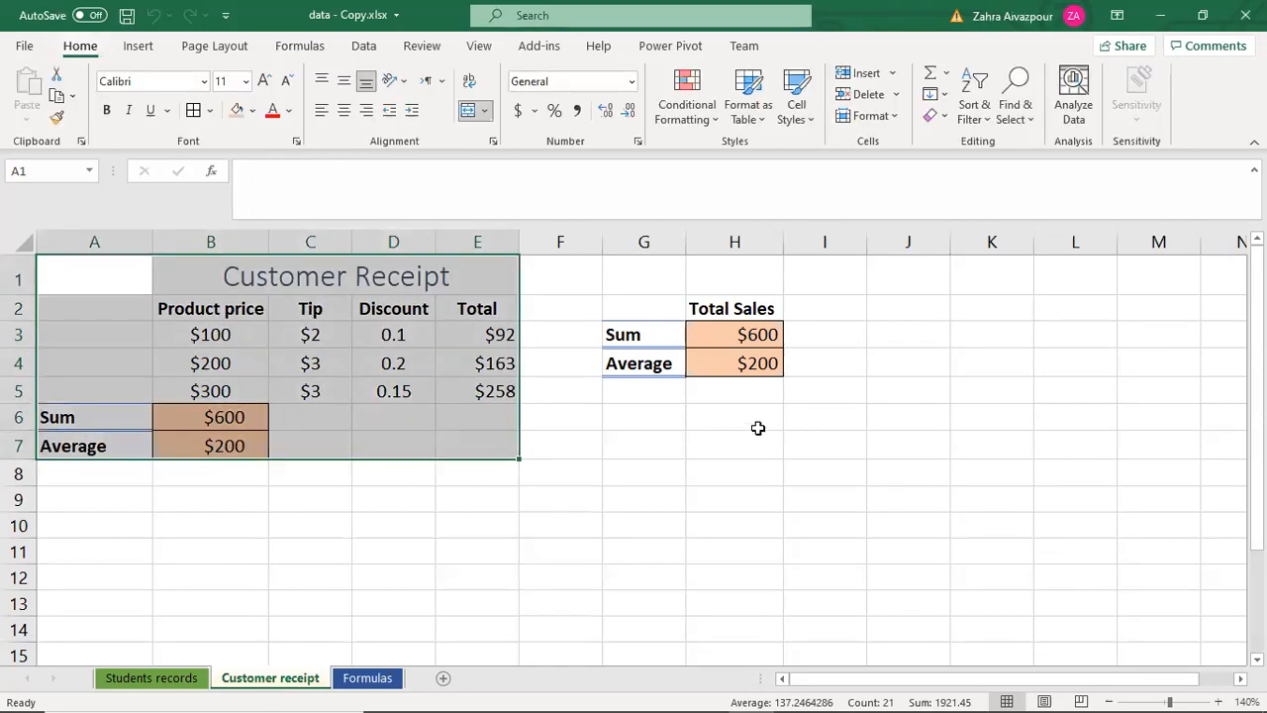
{"action": "left_click", "coordinate": [729, 467]}
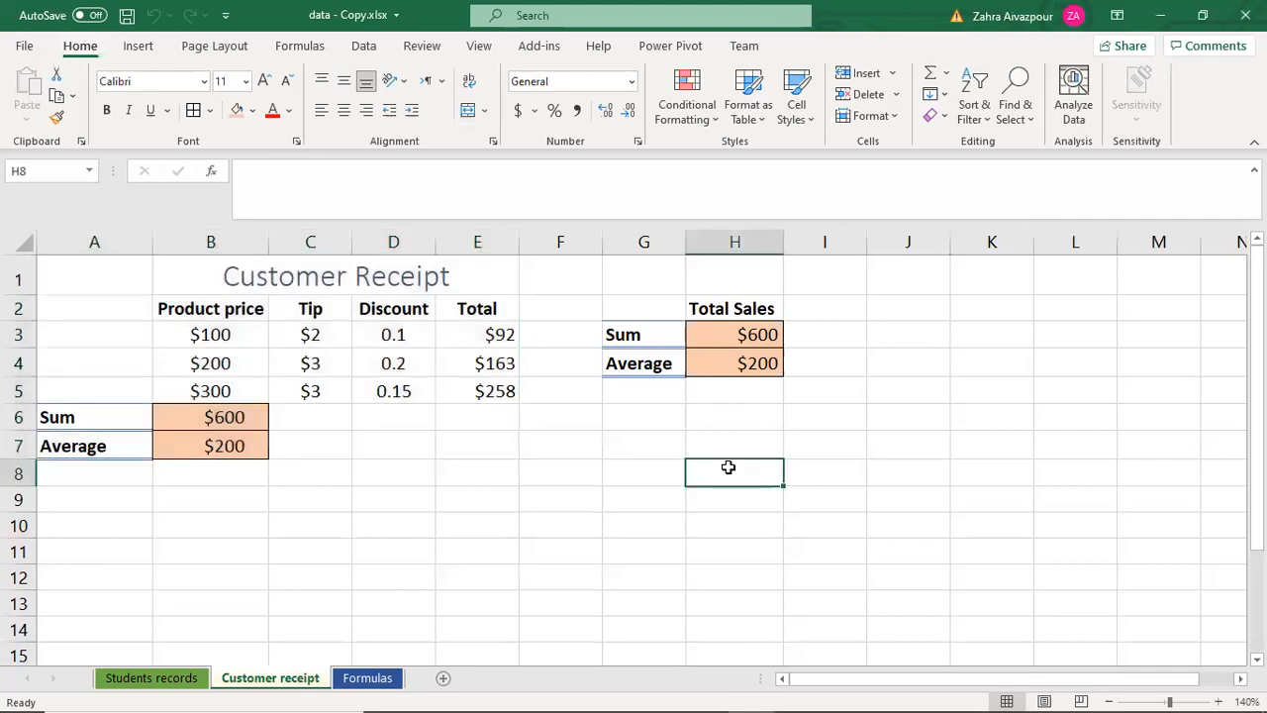
Step: View the text insertion options that include Header & Footer, leaving the sheet unedited
{"action": "left_click", "coordinate": [227, 50]}
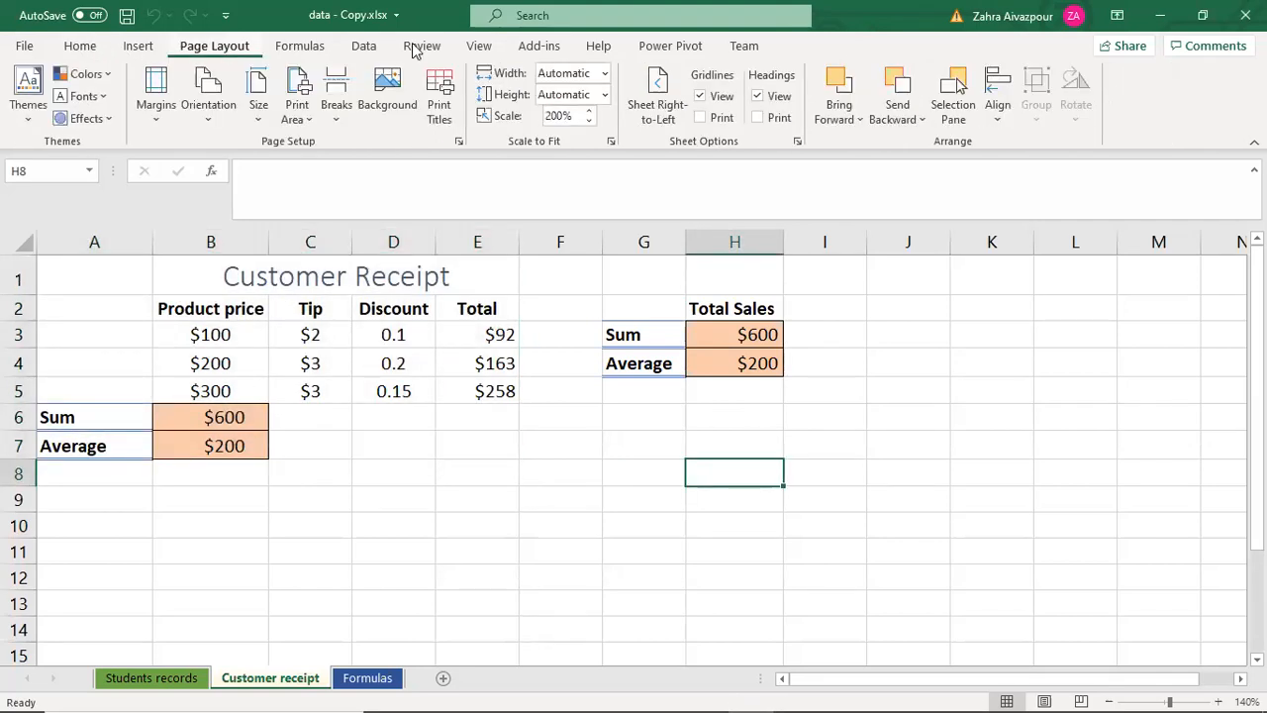
{"action": "left_click", "coordinate": [146, 48]}
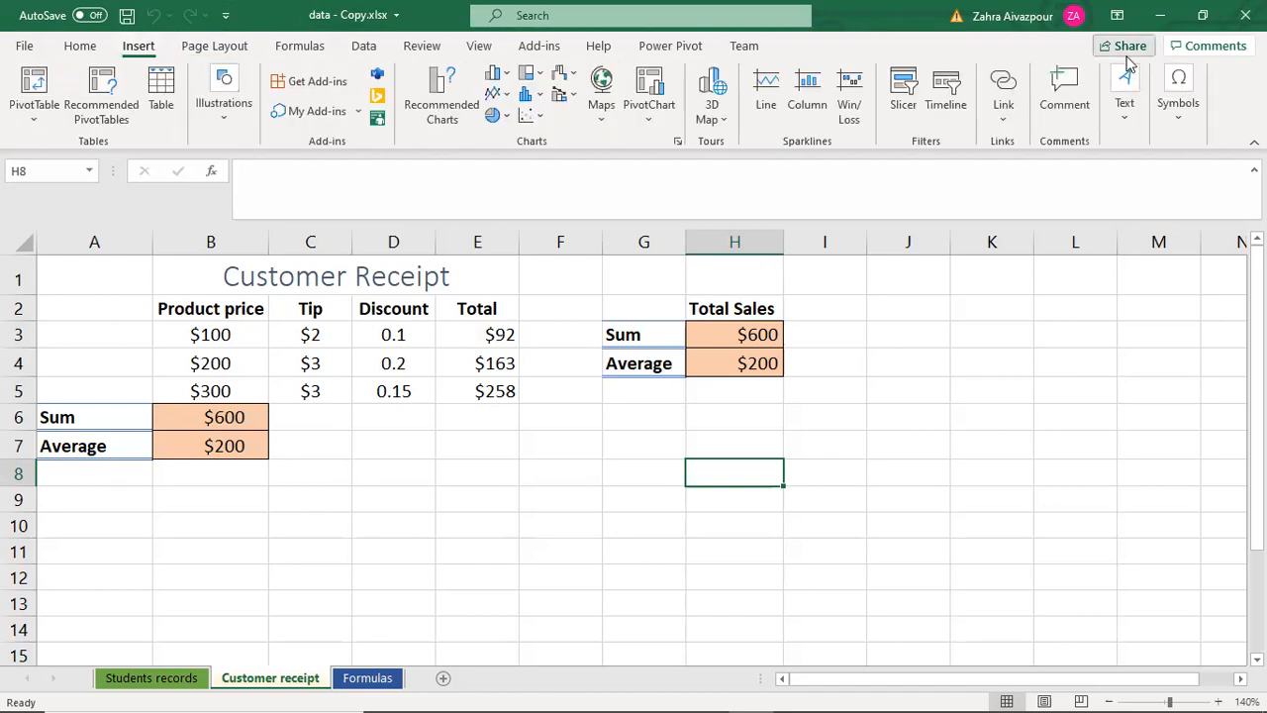
{"action": "left_click", "coordinate": [1133, 119]}
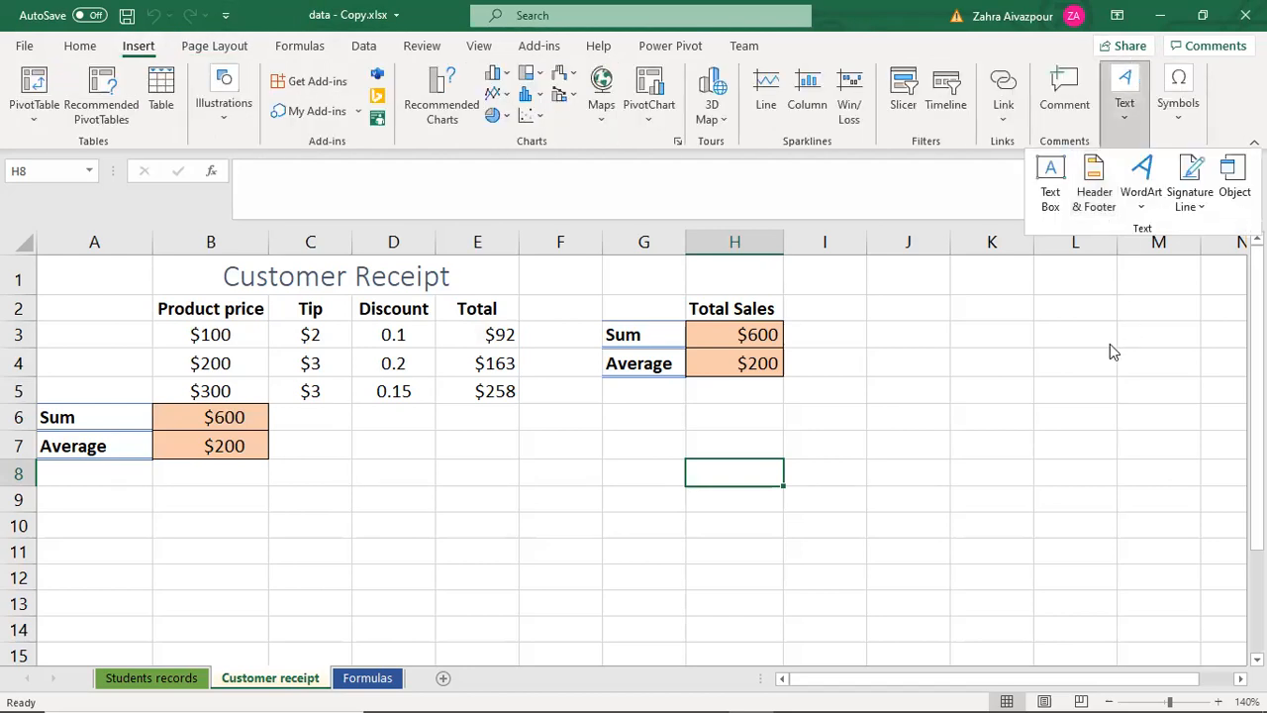
{"action": "key", "text": "Escape"}
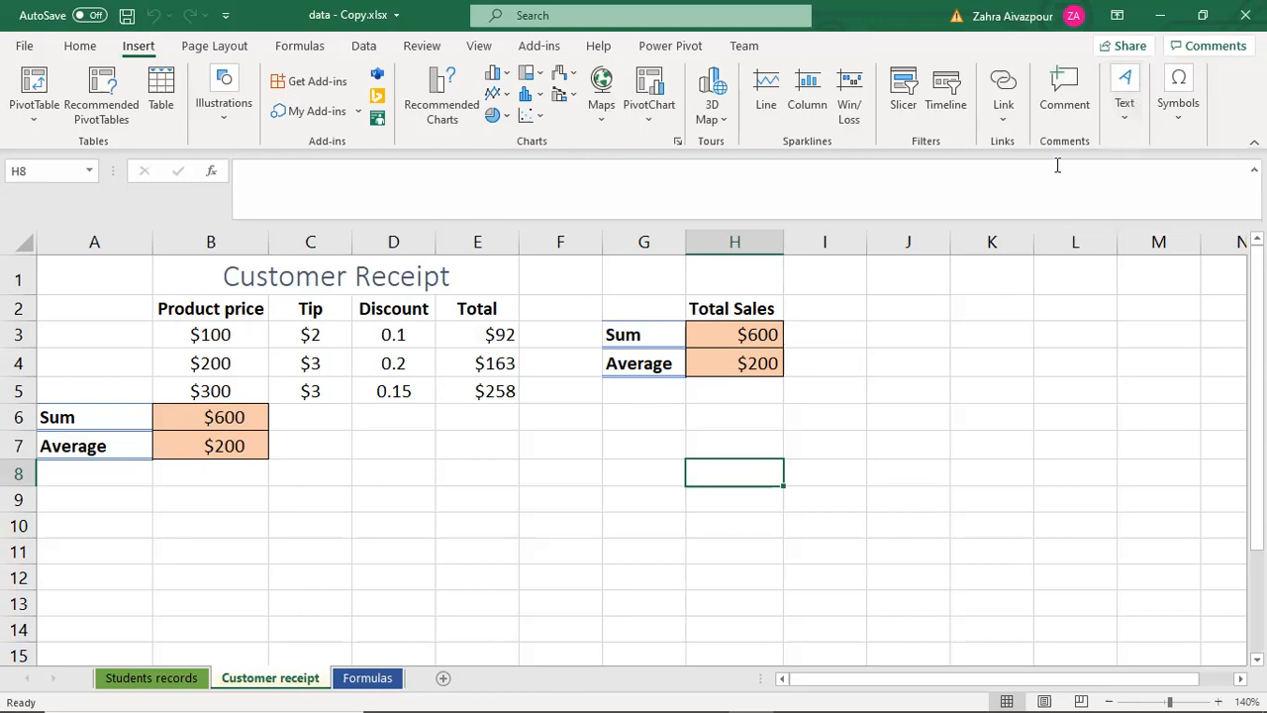
Step: Look through the available paper sizes for the Customer receipt sheet without choosing a different one
{"action": "left_click", "coordinate": [210, 47]}
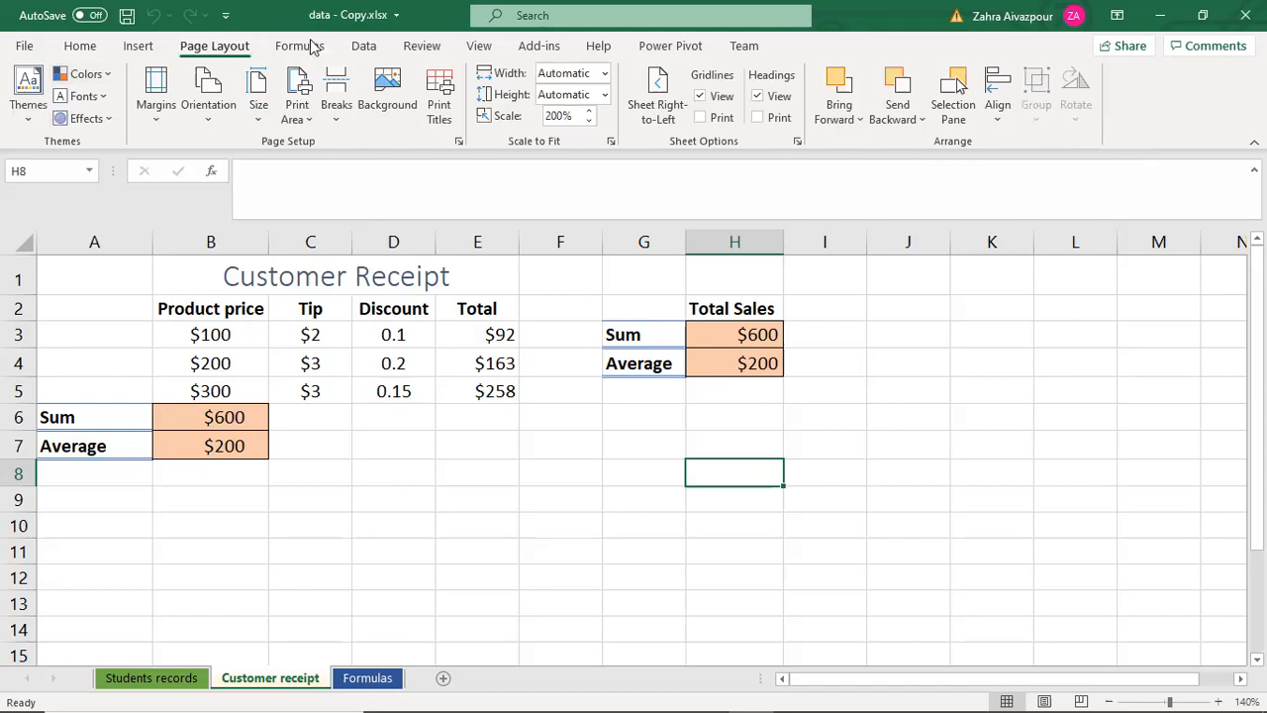
{"action": "left_click", "coordinate": [258, 111]}
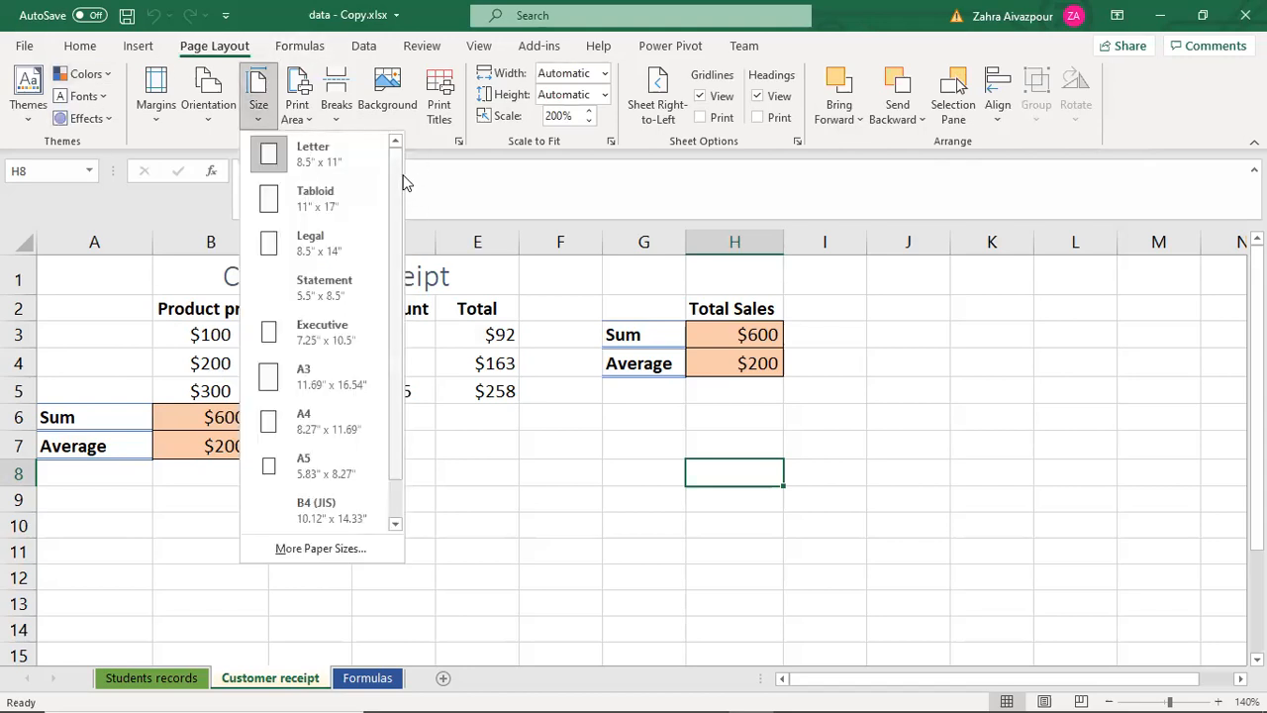
{"action": "scroll", "coordinate": [399, 175], "scroll_direction": "down", "scroll_amount": 1}
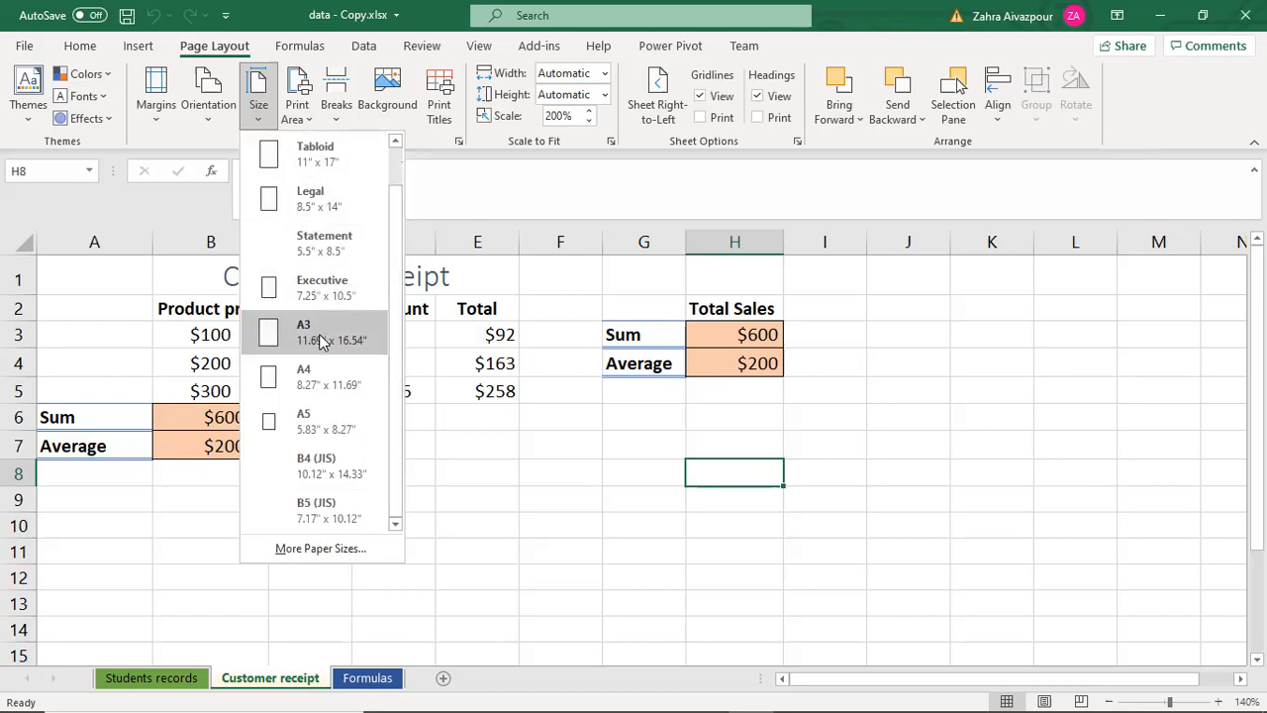
{"action": "scroll", "coordinate": [396, 268], "scroll_direction": "up", "scroll_amount": 1}
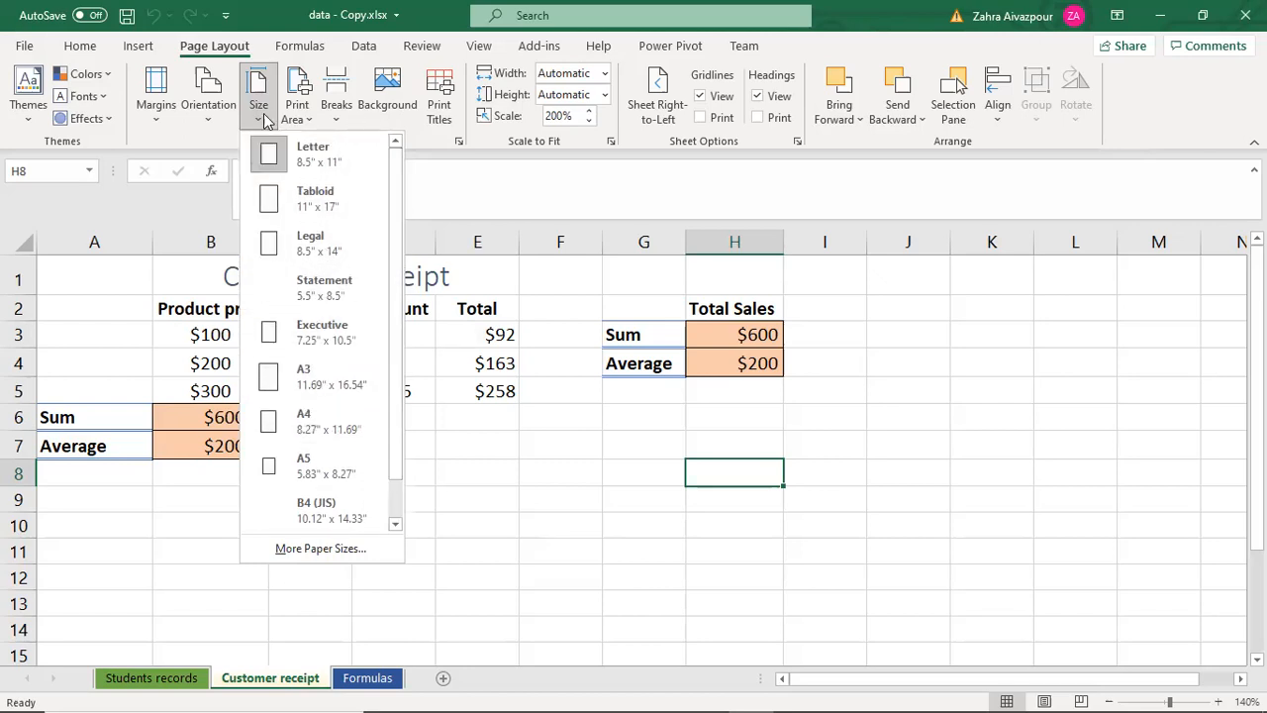
{"action": "left_click", "coordinate": [177, 146]}
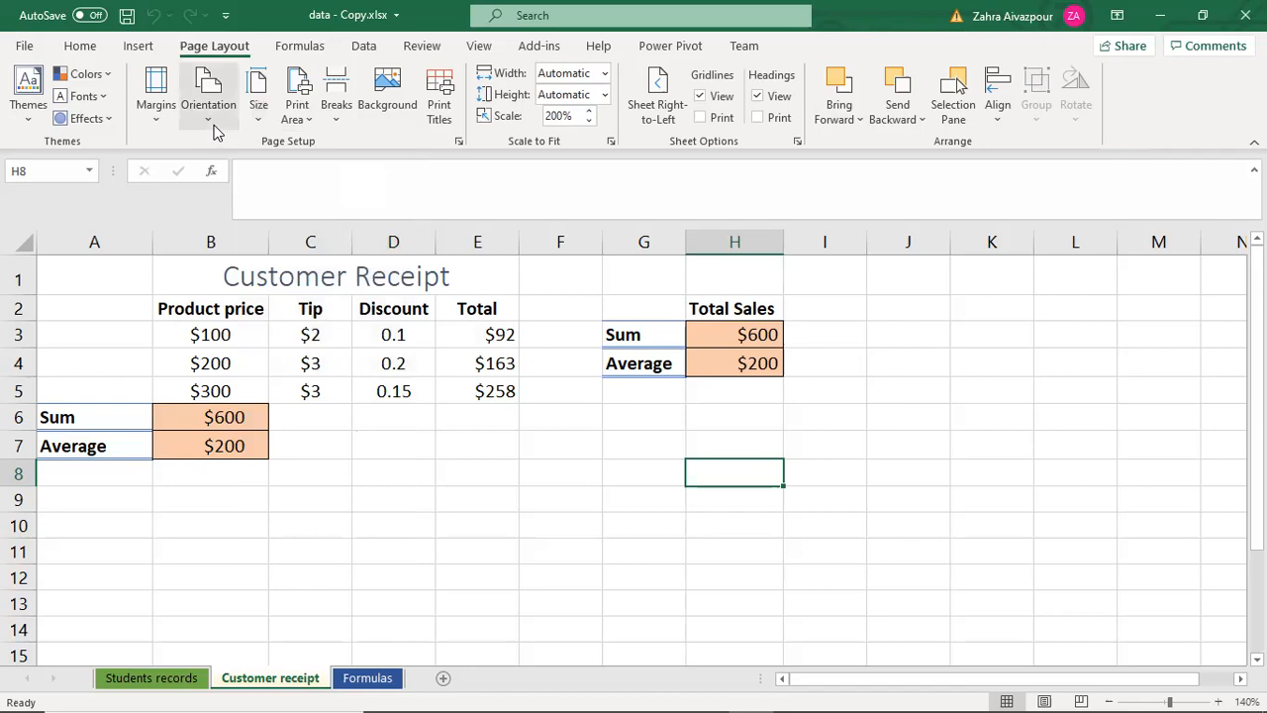
Step: Set the Customer receipt sheet's page orientation to Landscape and view the margin presets
{"action": "left_click", "coordinate": [214, 126]}
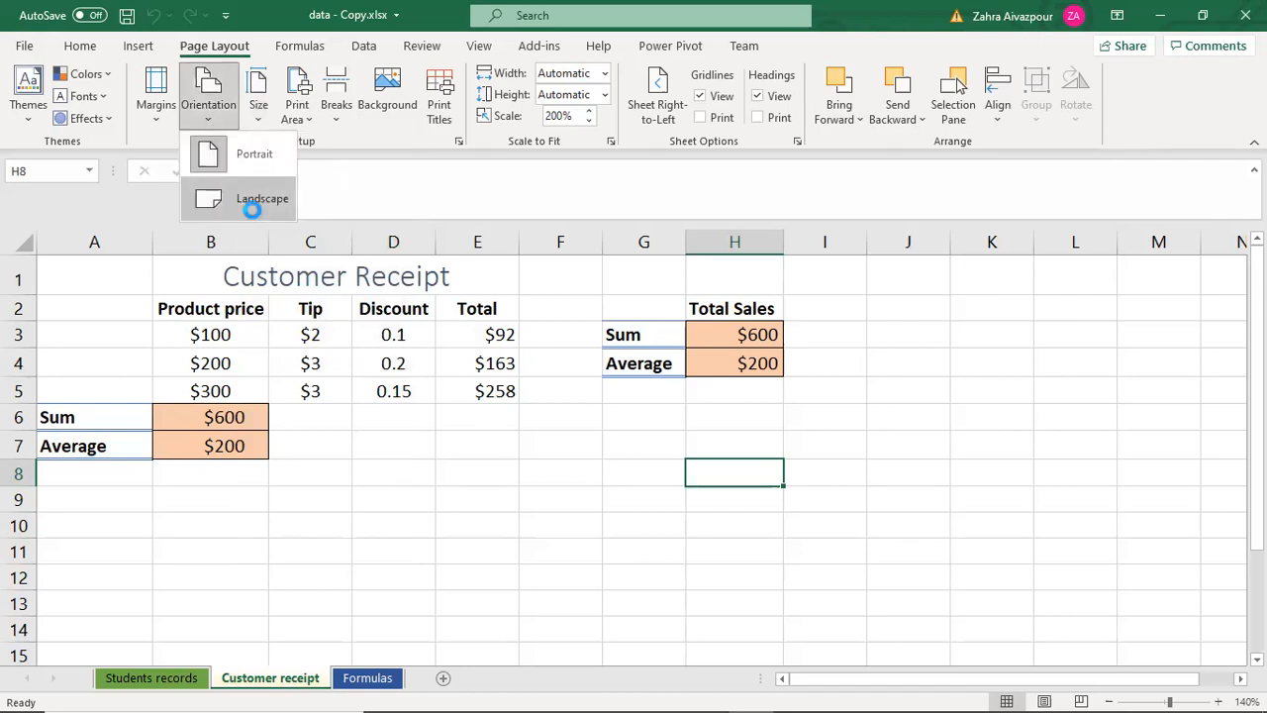
{"action": "left_click", "coordinate": [252, 210]}
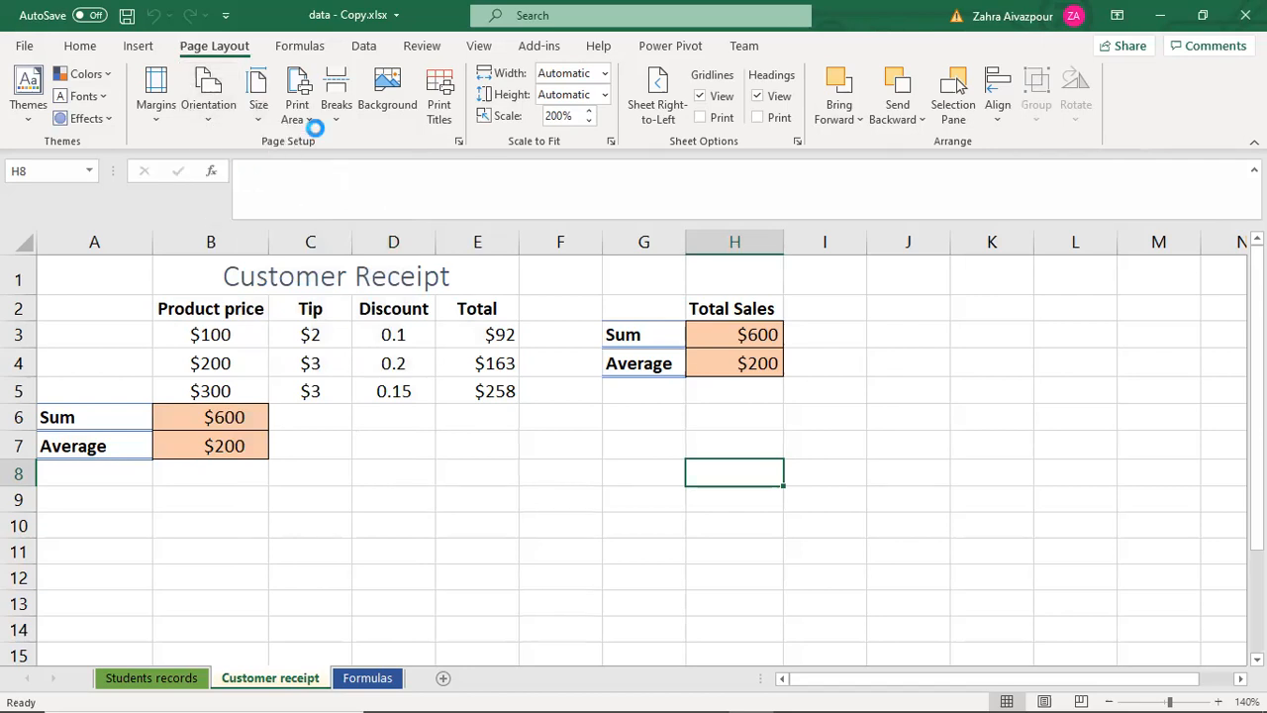
{"action": "left_click", "coordinate": [158, 111]}
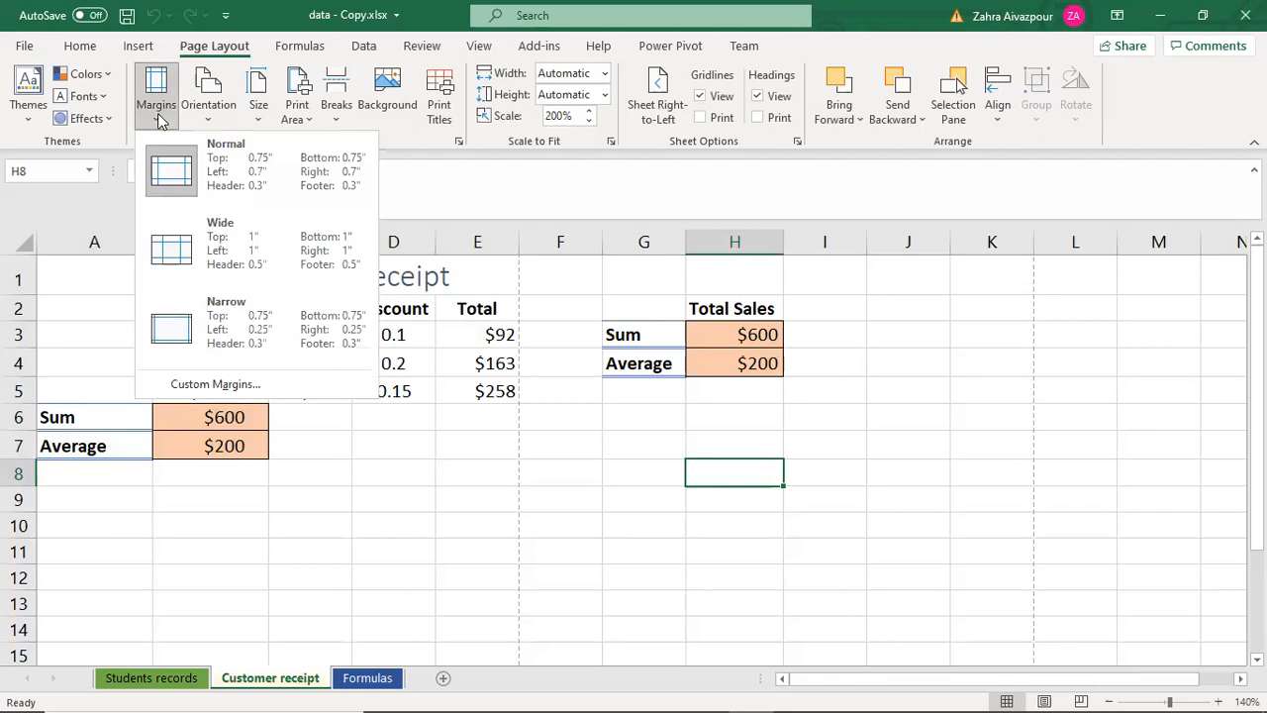
{"action": "left_click", "coordinate": [158, 115]}
{"action": "left_click", "coordinate": [149, 117]}
{"action": "left_click", "coordinate": [151, 121]}
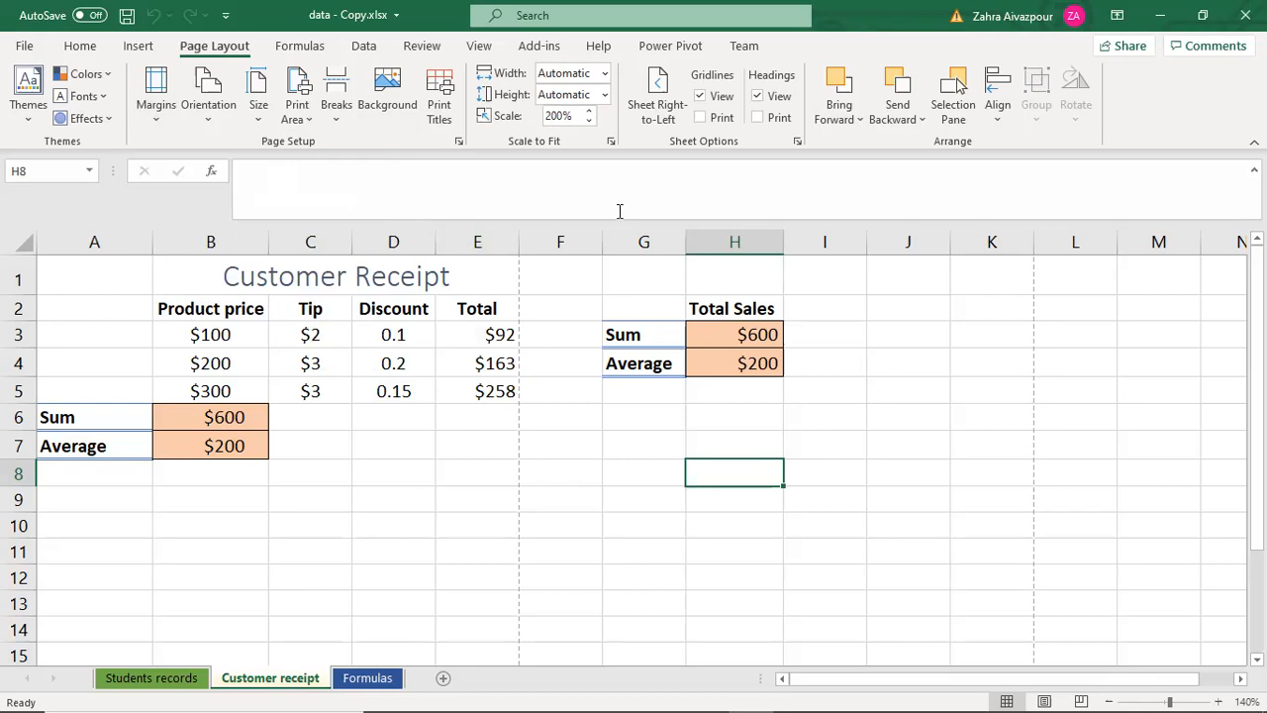
Step: Set the Customer receipt sheet's print scale to 150%
{"action": "left_click", "coordinate": [560, 116]}
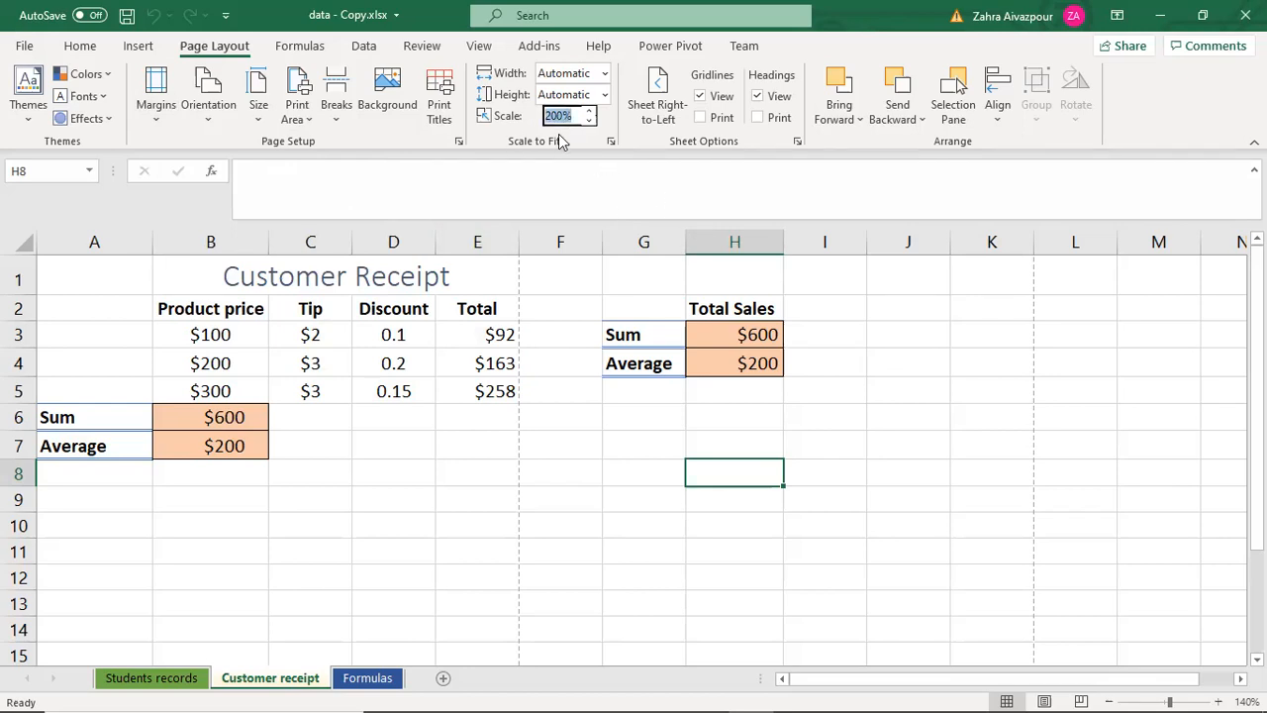
{"action": "type", "text": "150"}
{"action": "left_click", "coordinate": [891, 390]}
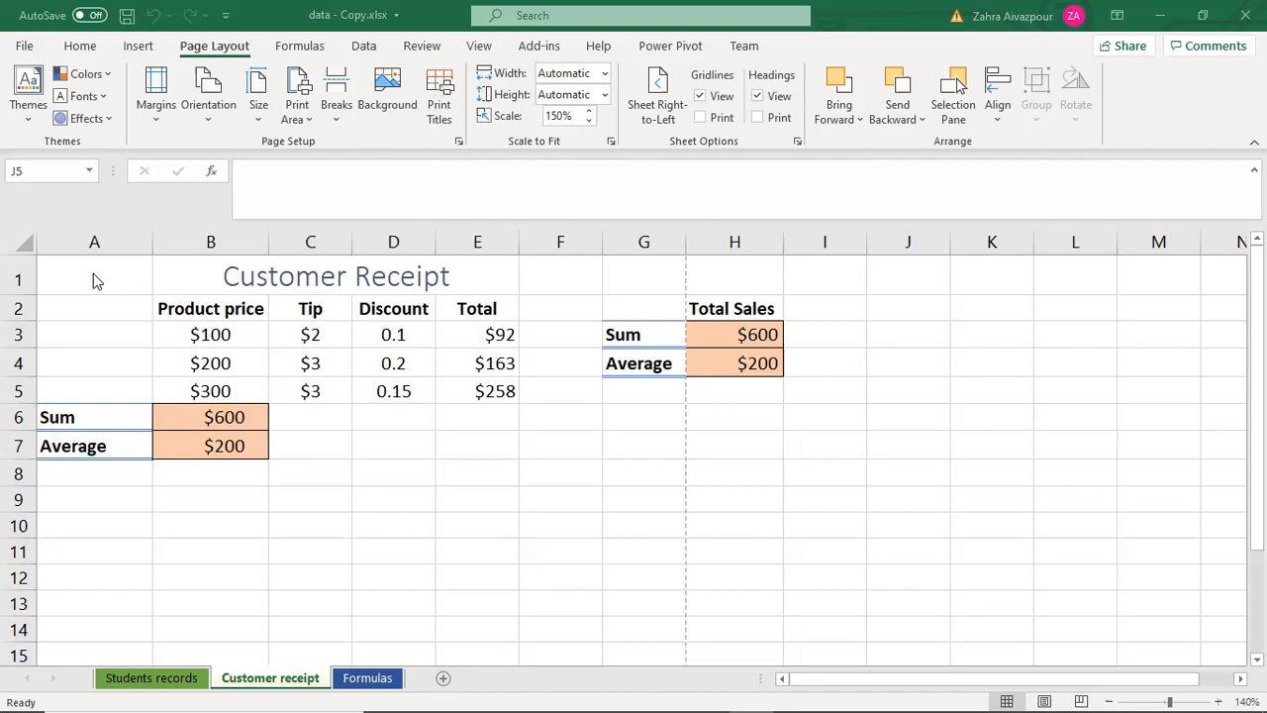
Step: Set the receipt table A1:E7 as the print area and check it in the print preview
{"action": "left_click_drag", "start_coordinate": [85, 280], "coordinate": [392, 454]}
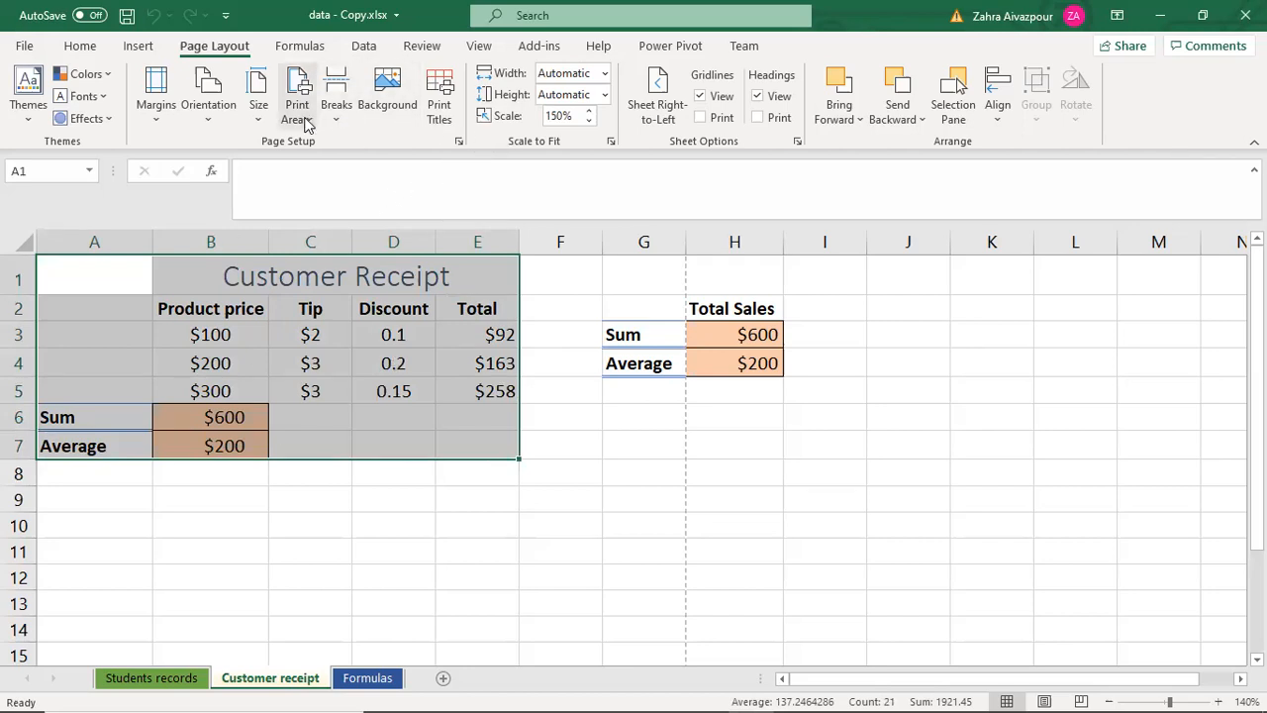
{"action": "left_click", "coordinate": [297, 119]}
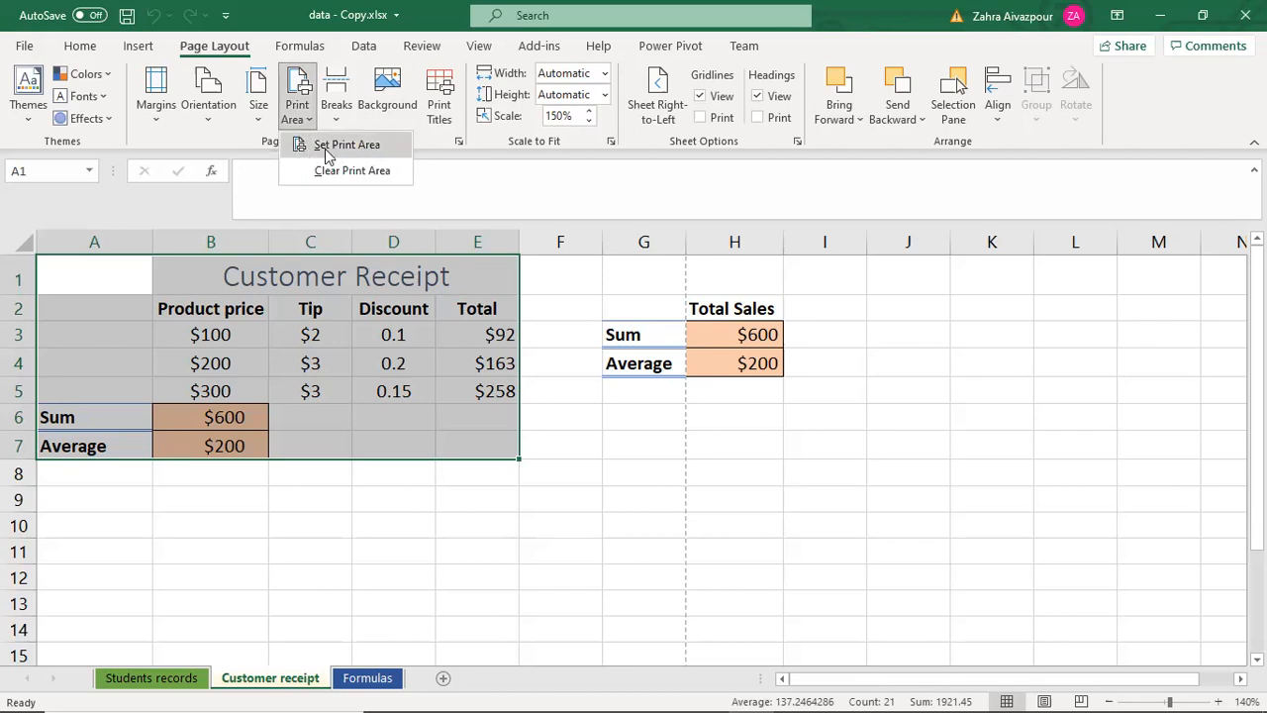
{"action": "left_click", "coordinate": [359, 149]}
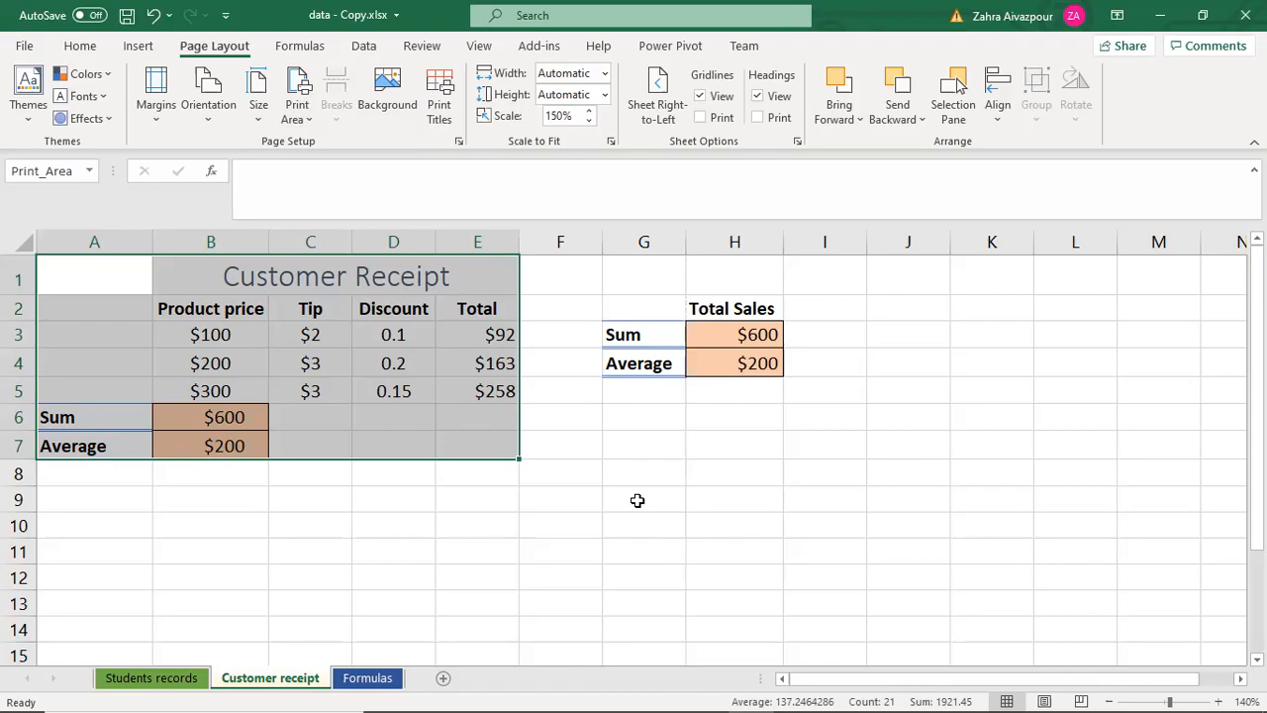
{"action": "key", "text": "ctrl+p"}
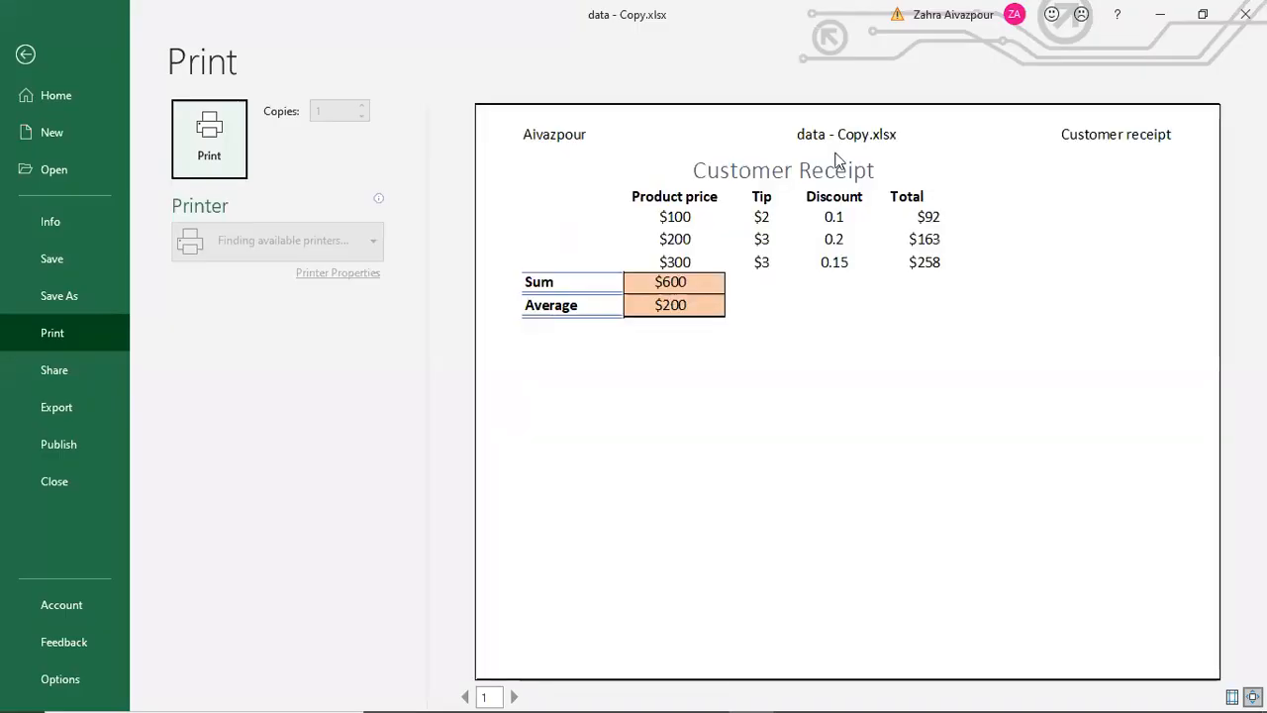
{"action": "left_click", "coordinate": [25, 55]}
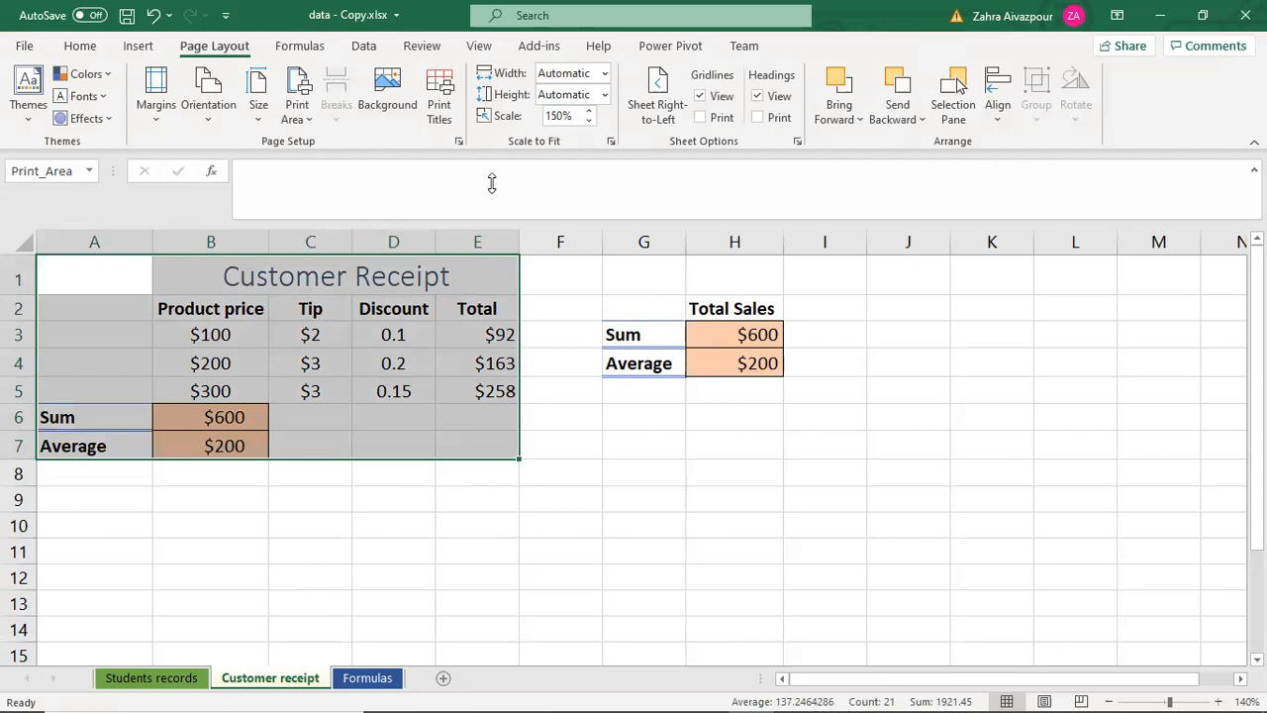
Step: Clear the print area and check both pages of the sheet in the print preview
{"action": "left_click", "coordinate": [304, 120]}
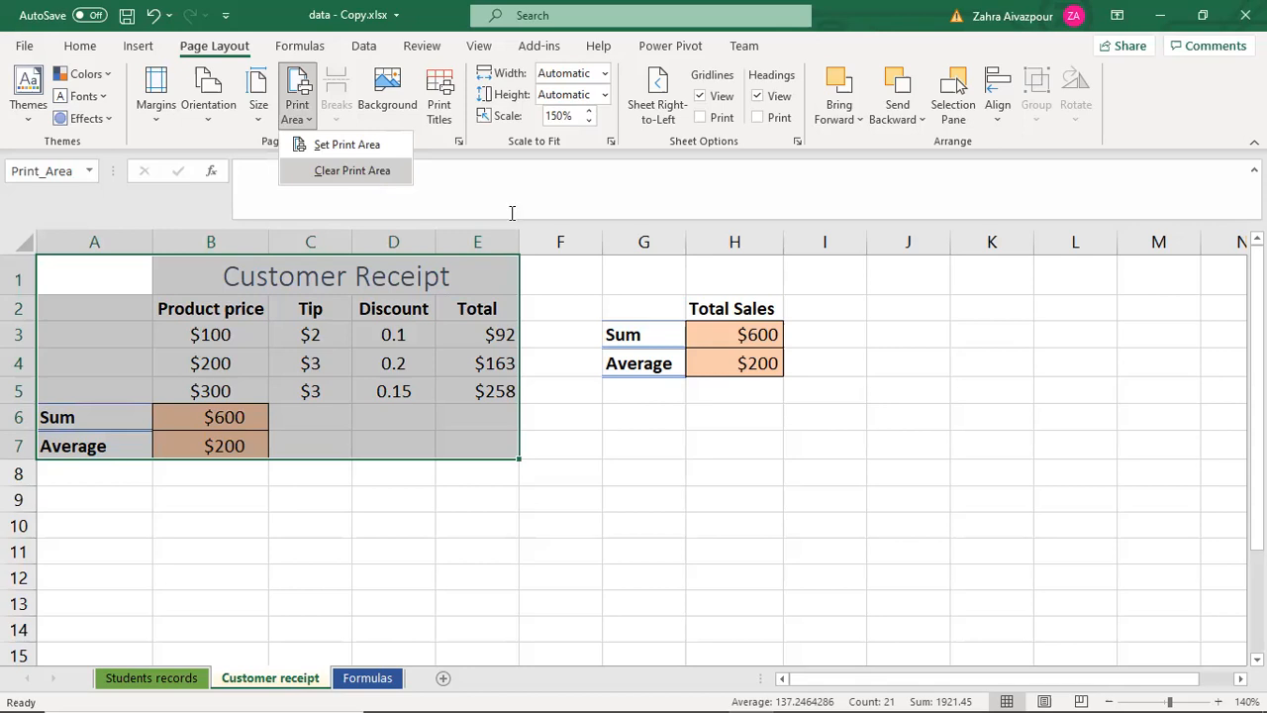
{"action": "left_click", "coordinate": [560, 374]}
{"action": "key", "text": "ctrl+p"}
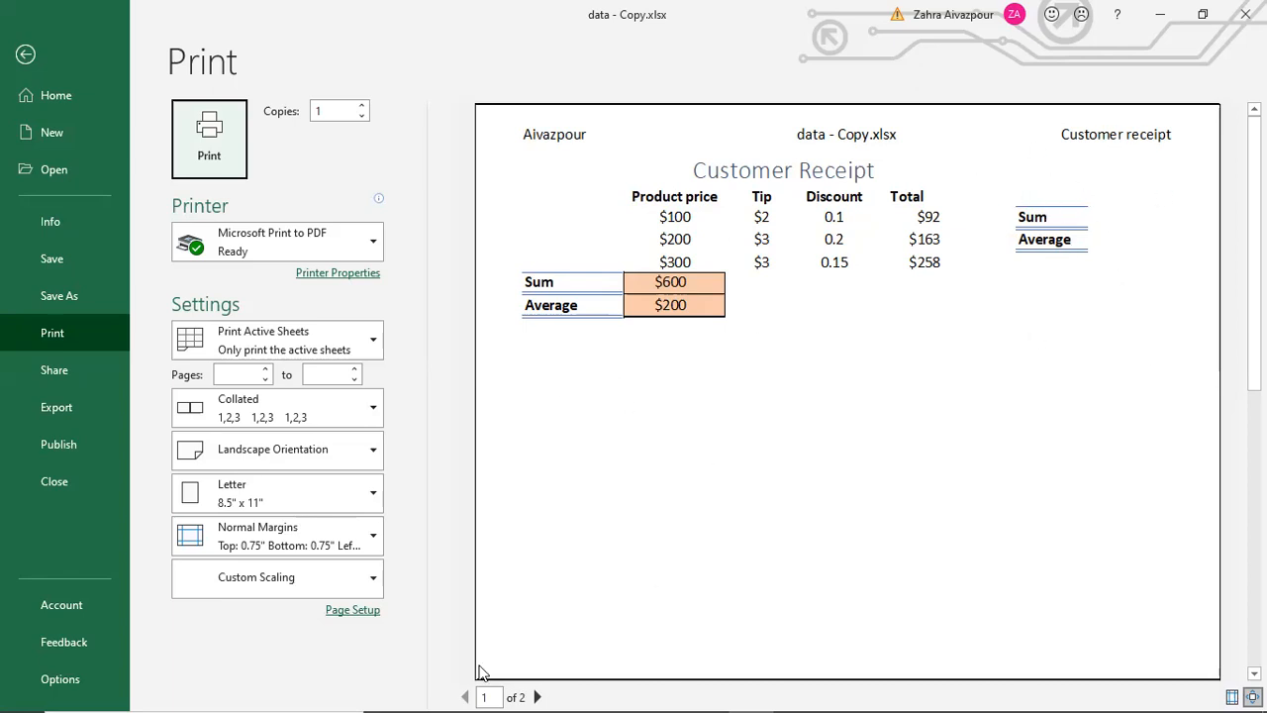
{"action": "left_click", "coordinate": [538, 696]}
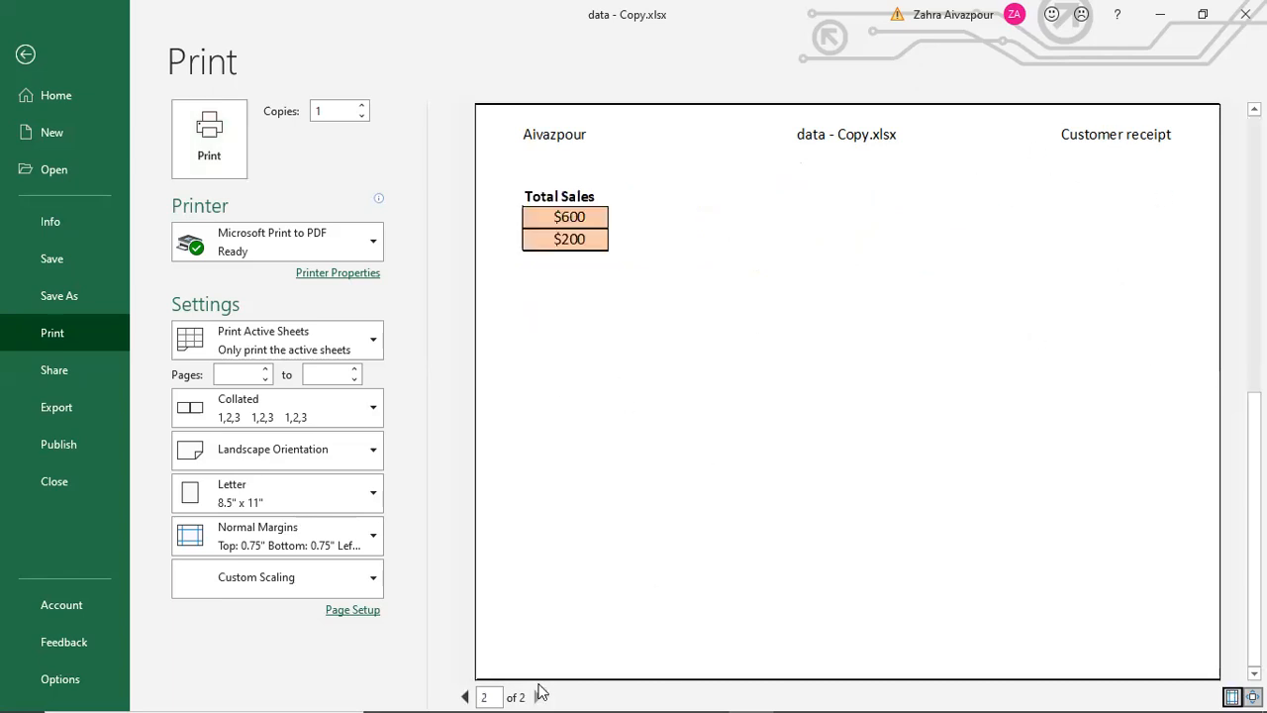
{"action": "left_click", "coordinate": [465, 697]}
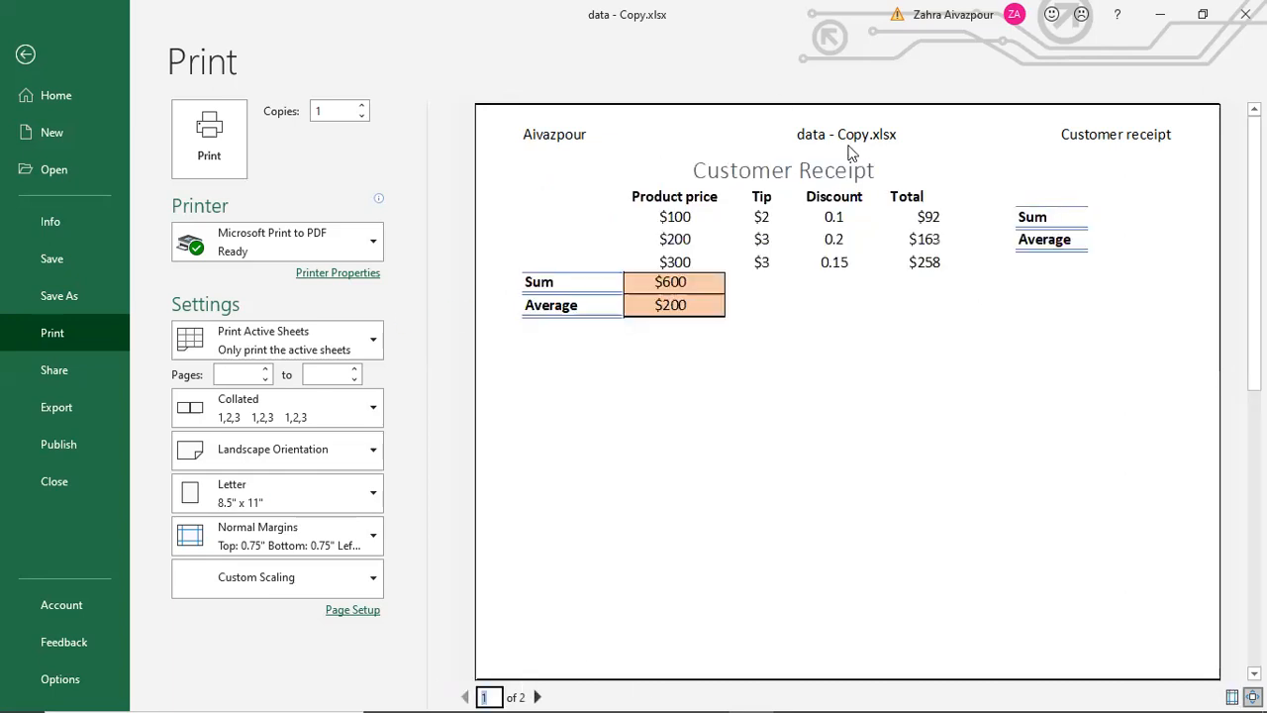
{"action": "left_click", "coordinate": [26, 55]}
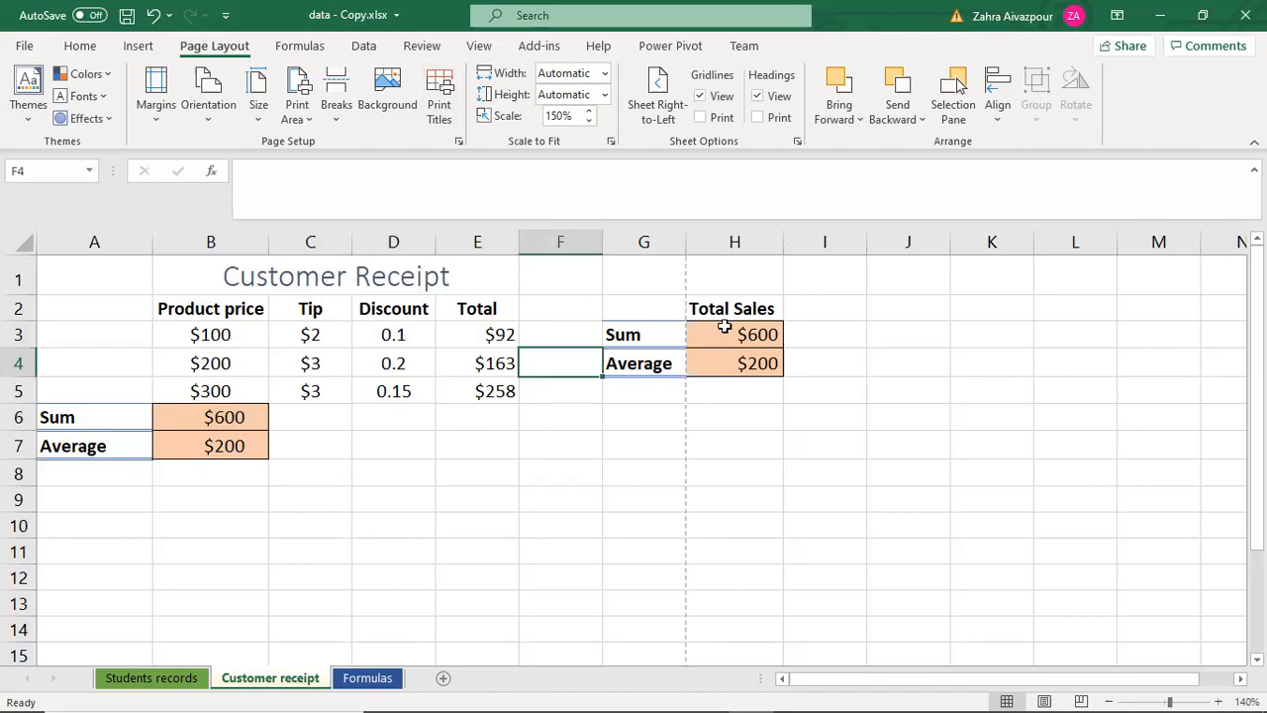
Step: Set the print scale to 100% and check the sheet's page layout in the print preview
{"action": "left_click", "coordinate": [559, 116]}
{"action": "type", "text": "100"}
{"action": "left_click", "coordinate": [898, 380]}
{"action": "key", "text": "ctrl+p"}
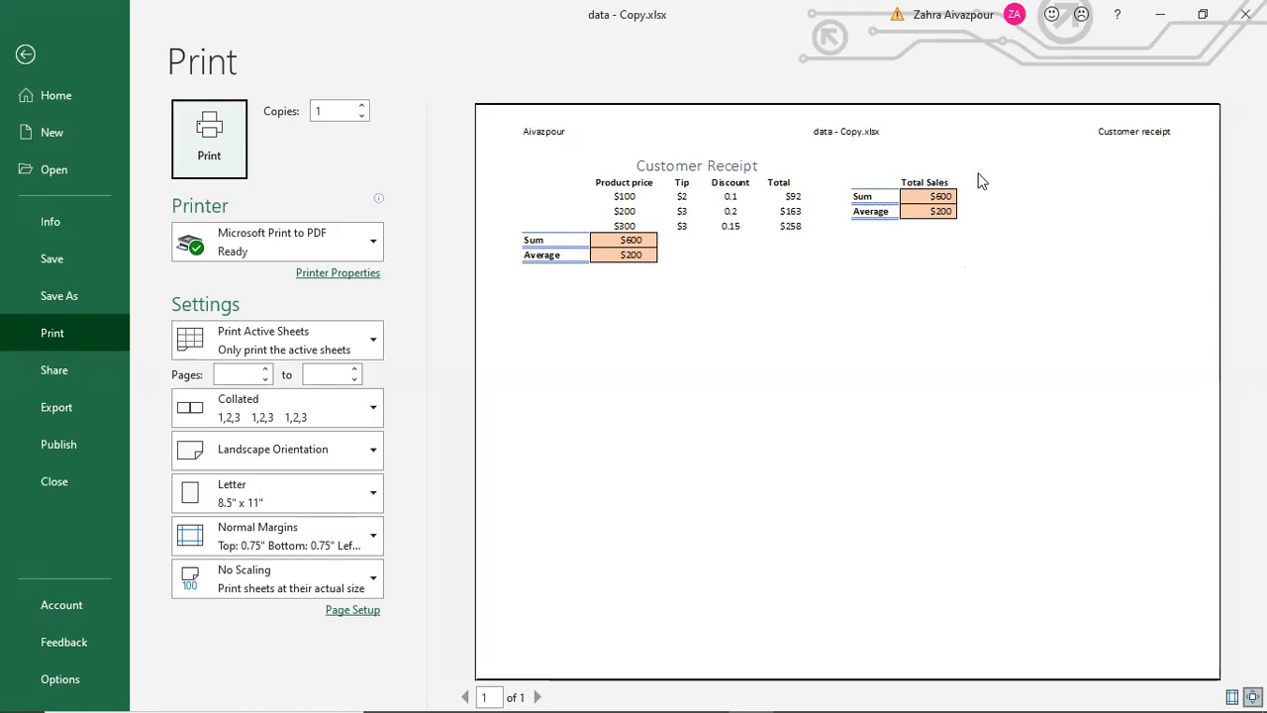
{"action": "left_click", "coordinate": [26, 54]}
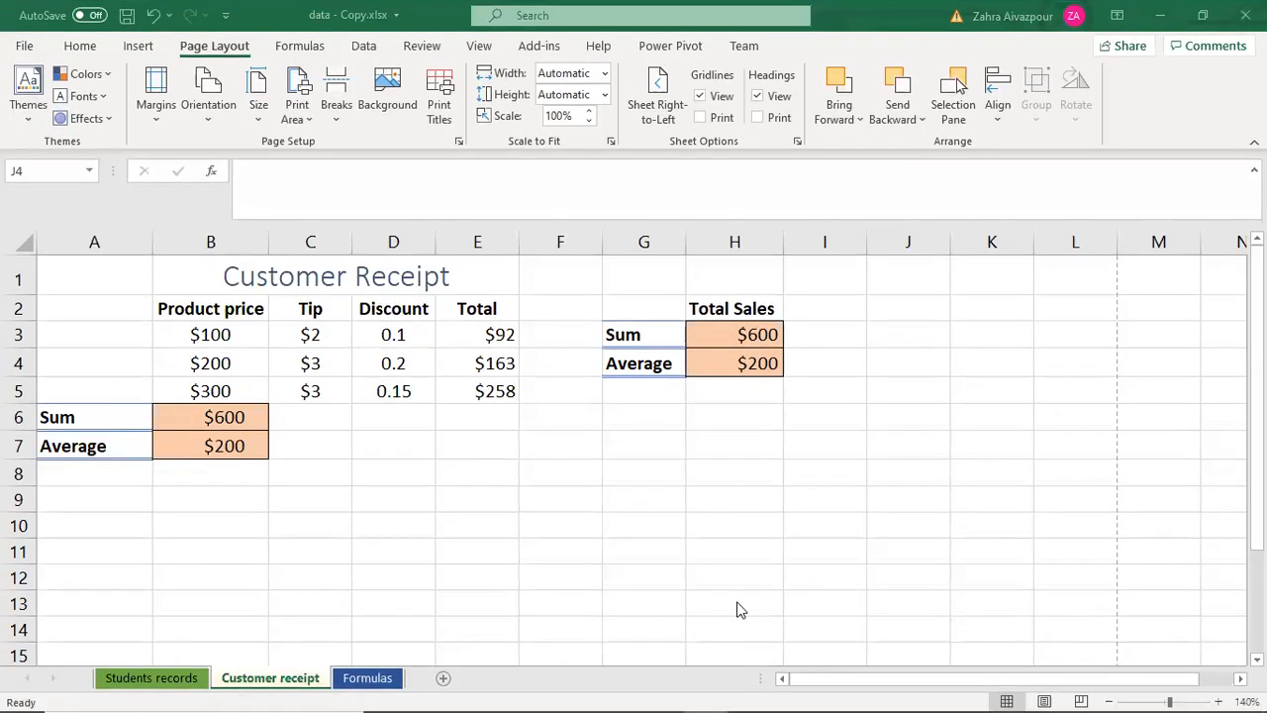
{"action": "left_click", "coordinate": [137, 48]}
{"action": "left_click", "coordinate": [86, 48]}
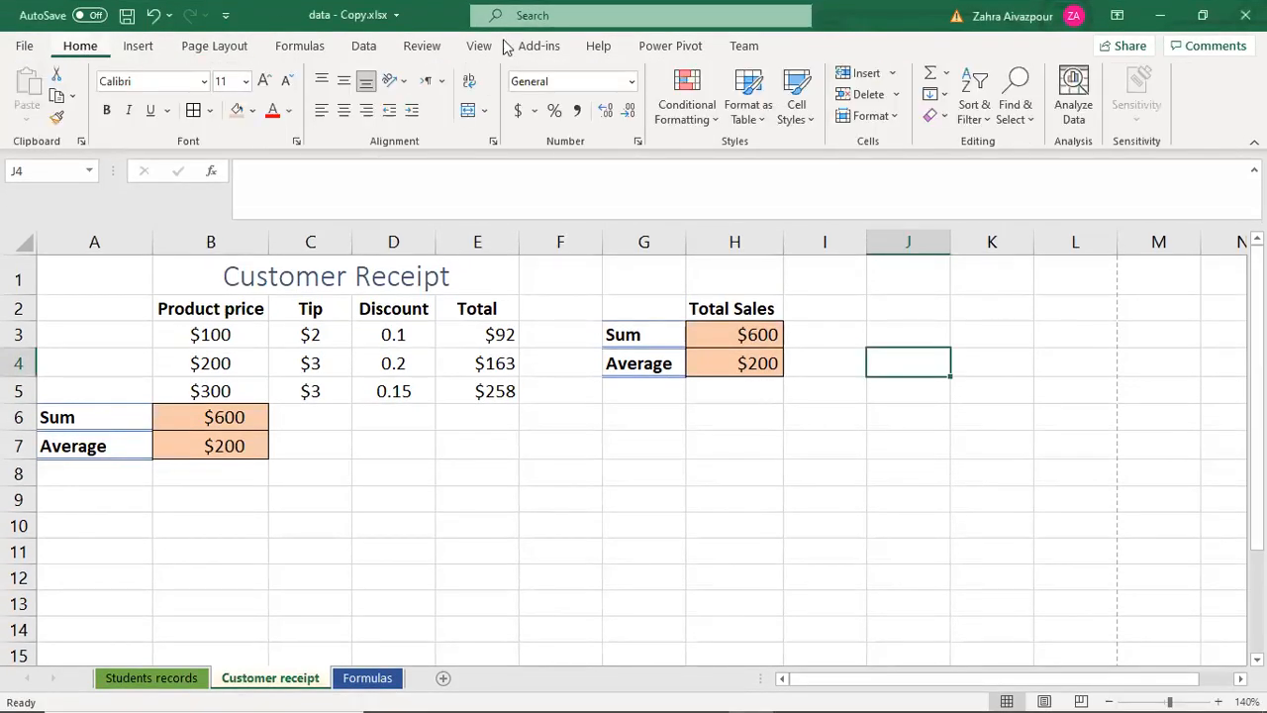
{"action": "left_click", "coordinate": [726, 446]}
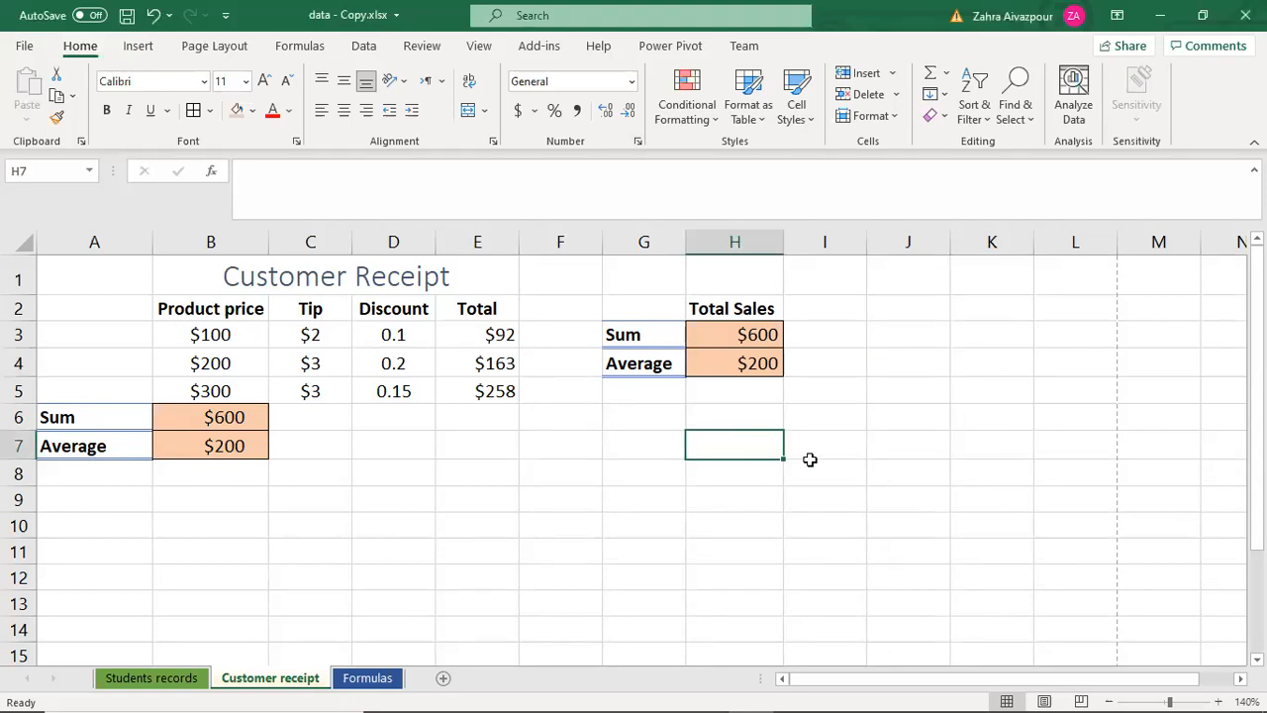